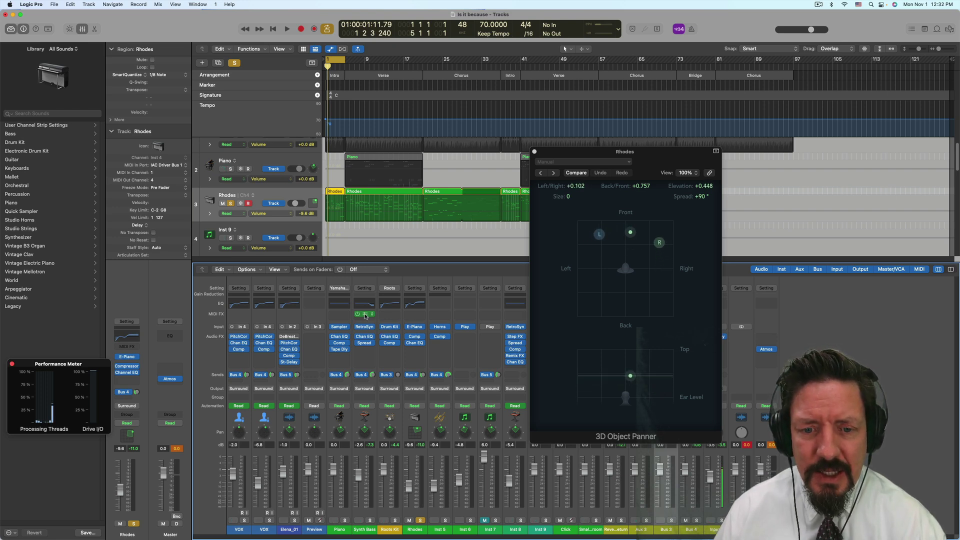
# Move the Rhodes panner window right and confirm Inst 9's Modulator LFO still targets 18 GP3.
pyautogui.moveTo(596, 153); pyautogui.dragTo(763, 176)
pyautogui.click(540, 314)
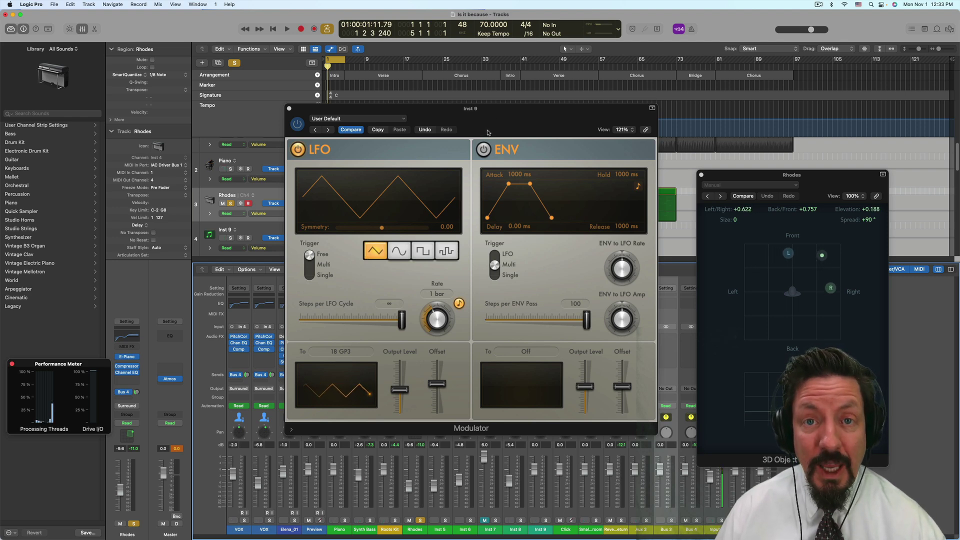
pyautogui.click(340, 350)
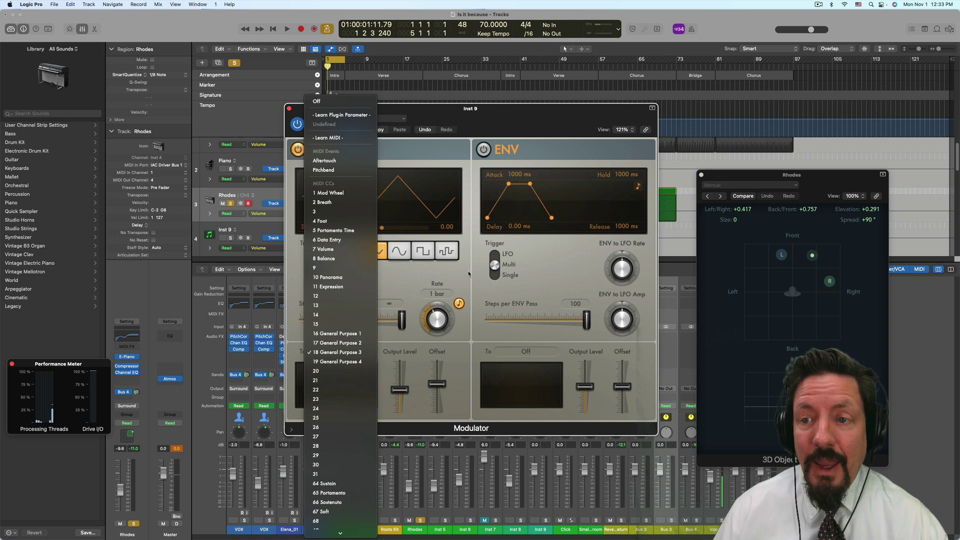
pyautogui.click(477, 128)
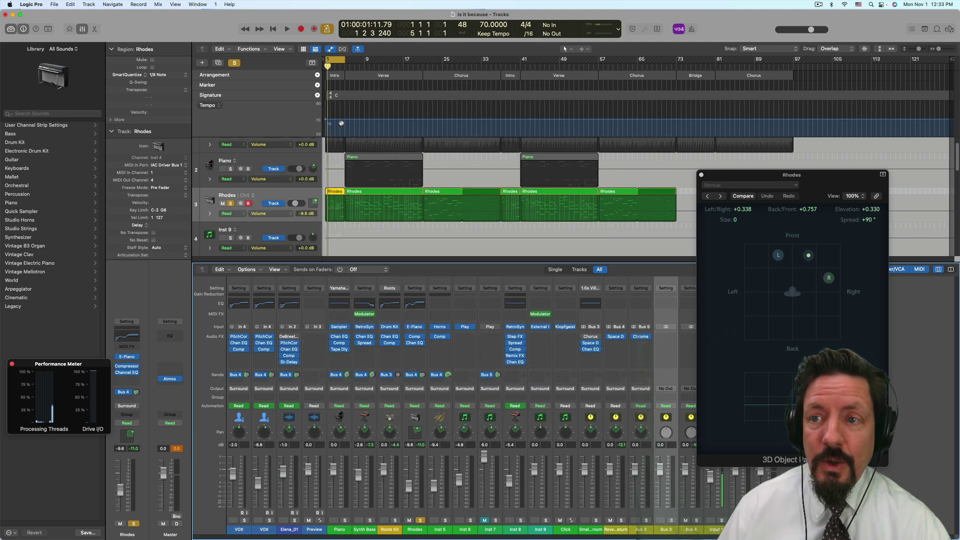
# In the Environment, add a Monitor above the channel strips and cable Inst 6's output into it.
pyautogui.press('super+0')
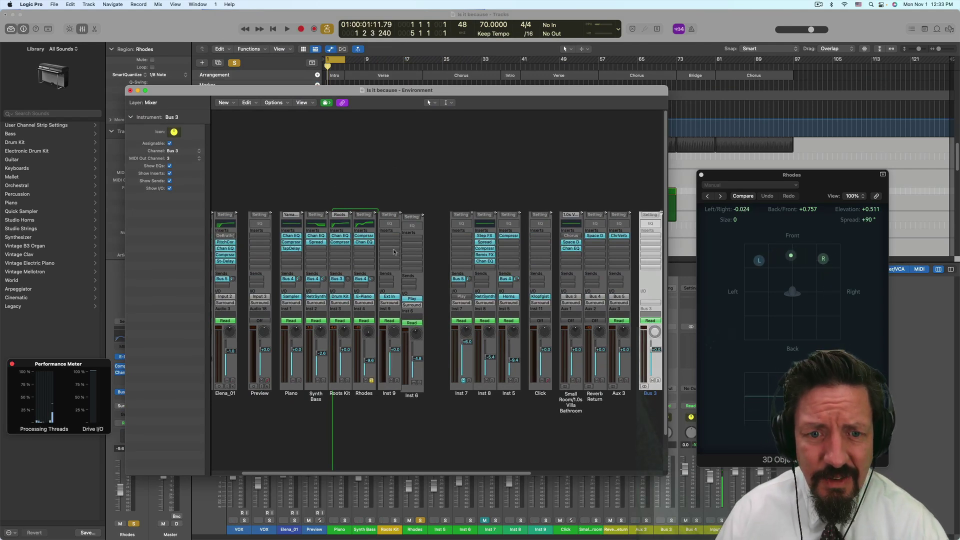
pyautogui.click(412, 397)
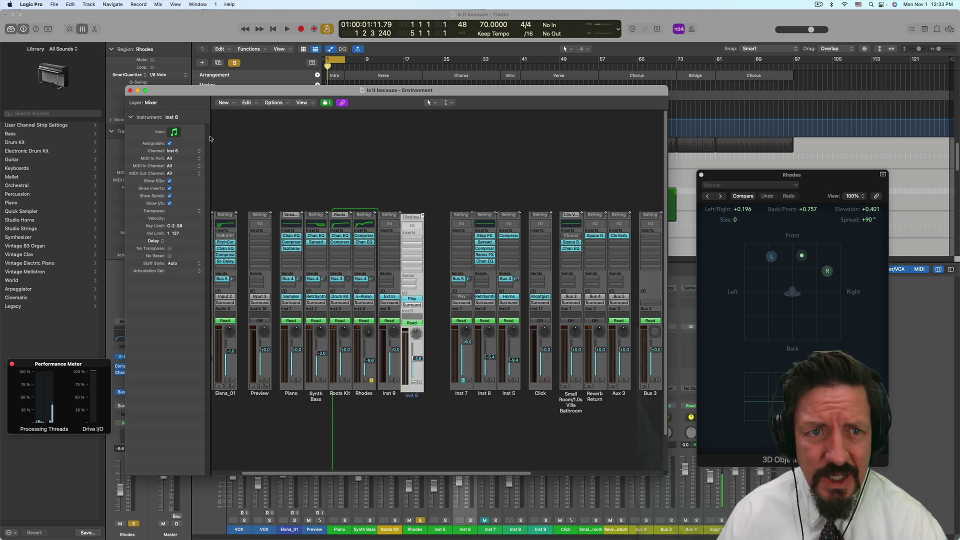
pyautogui.click(221, 103)
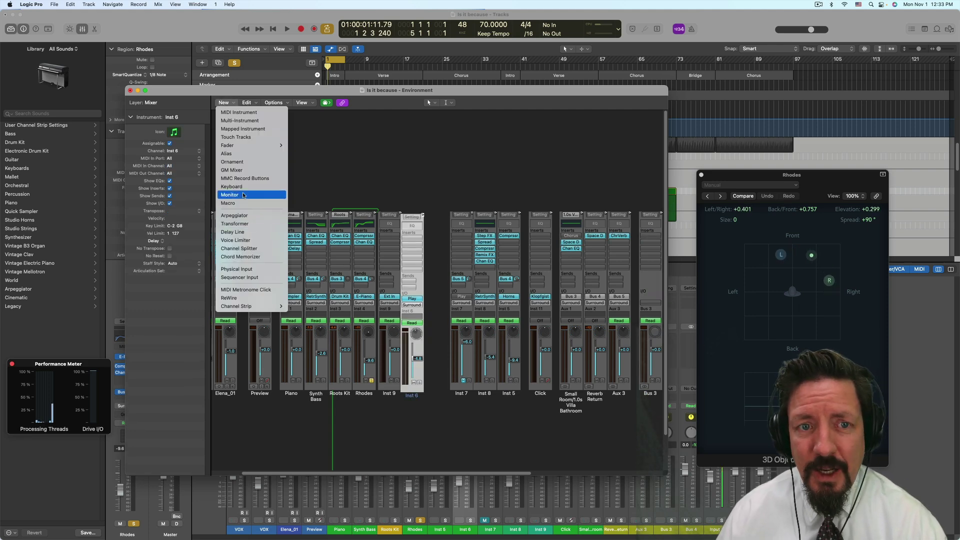
pyautogui.press('Return')
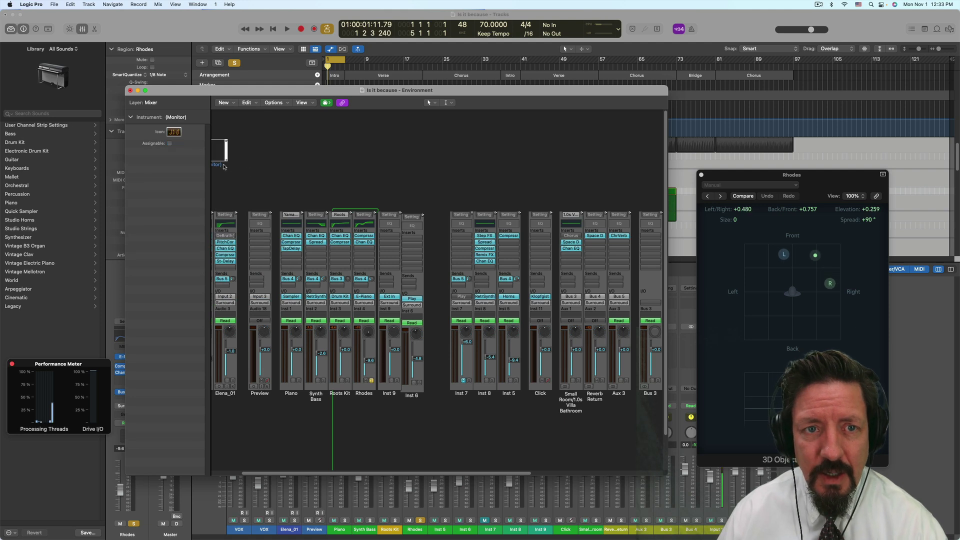
pyautogui.moveTo(223, 167); pyautogui.dragTo(493, 186)
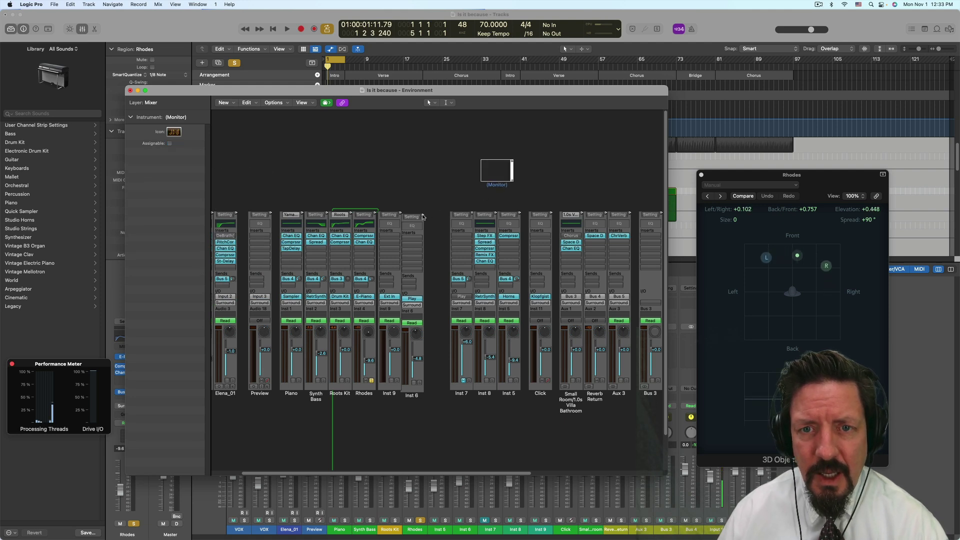
pyautogui.moveTo(423, 216); pyautogui.dragTo(494, 187)
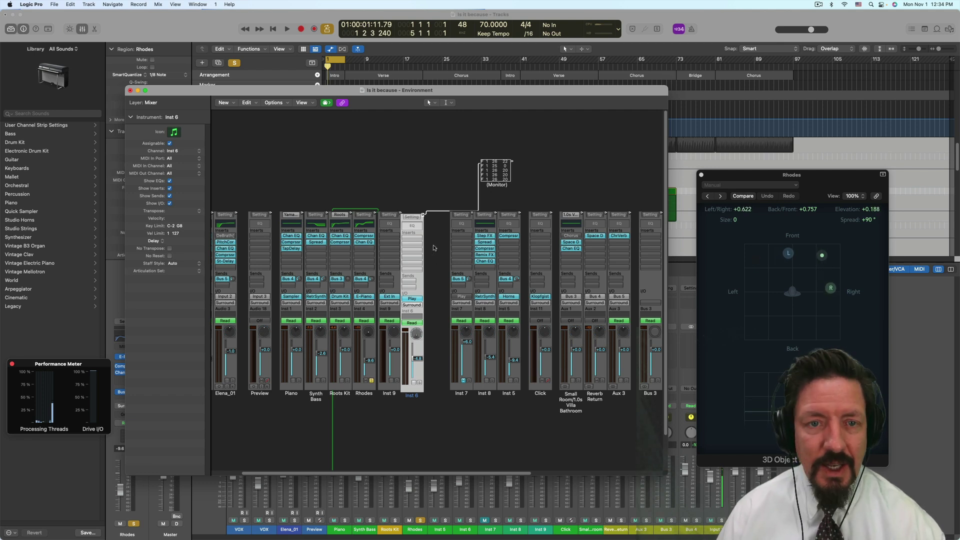
# Review the Environment's Click & Ports layer, then close the Environment window.
pyautogui.click(160, 102)
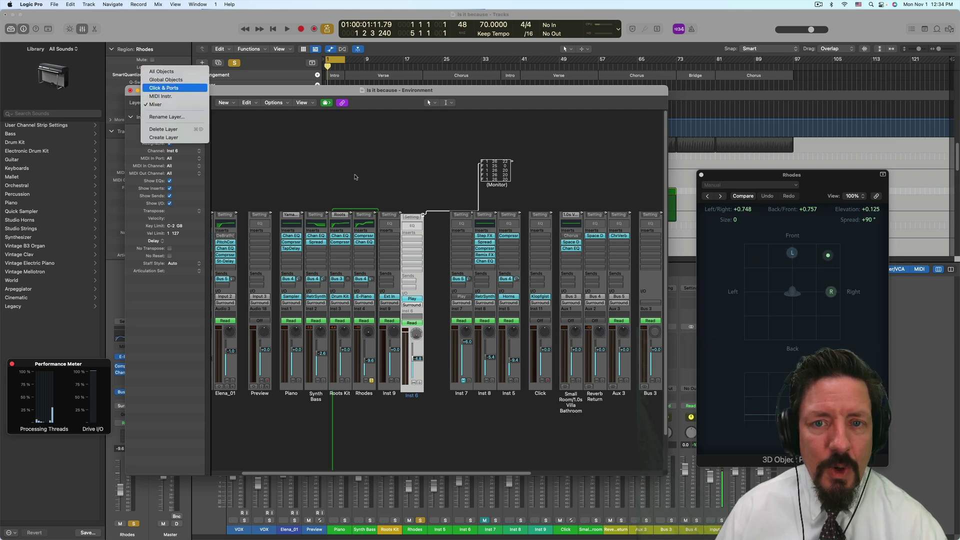
pyautogui.press('Return')
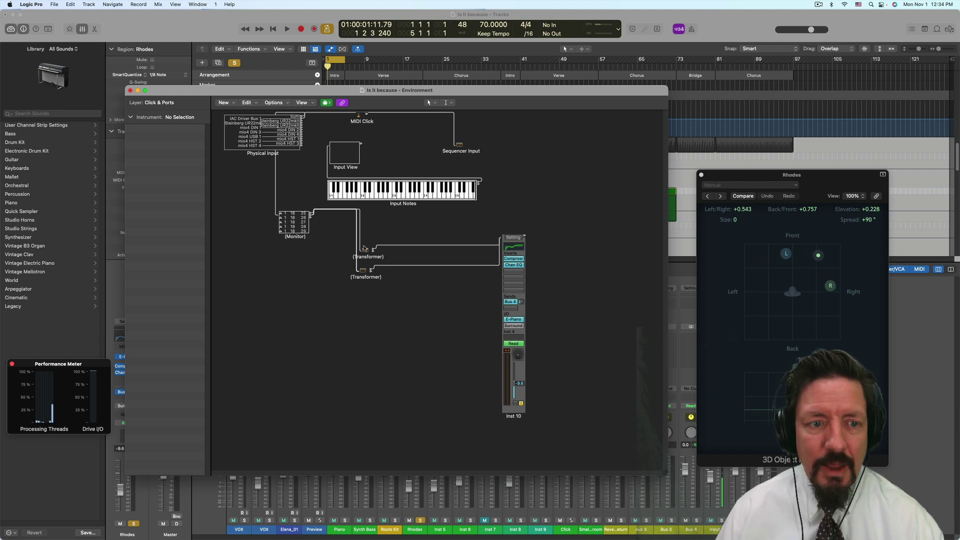
pyautogui.click(130, 91)
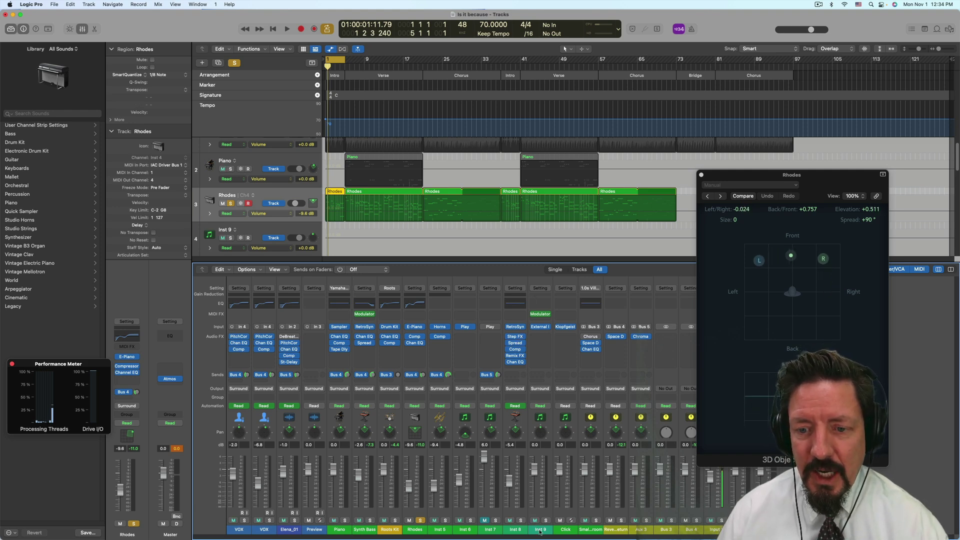
# Check that Inst 9's External Instrument MIDI Destination remains IAC Driver Bus 1.
pyautogui.click(531, 517)
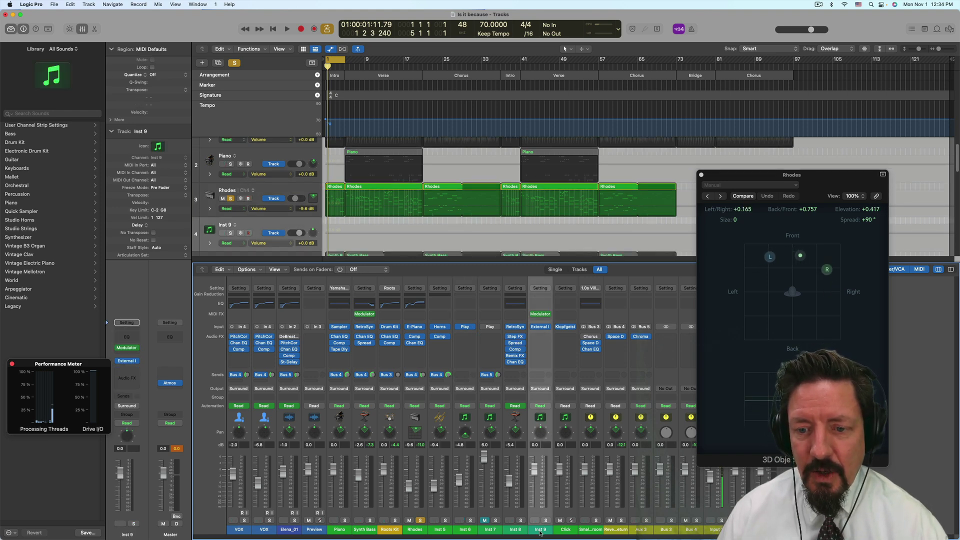
pyautogui.click(540, 327)
pyautogui.moveTo(710, 373); pyautogui.dragTo(446, 194)
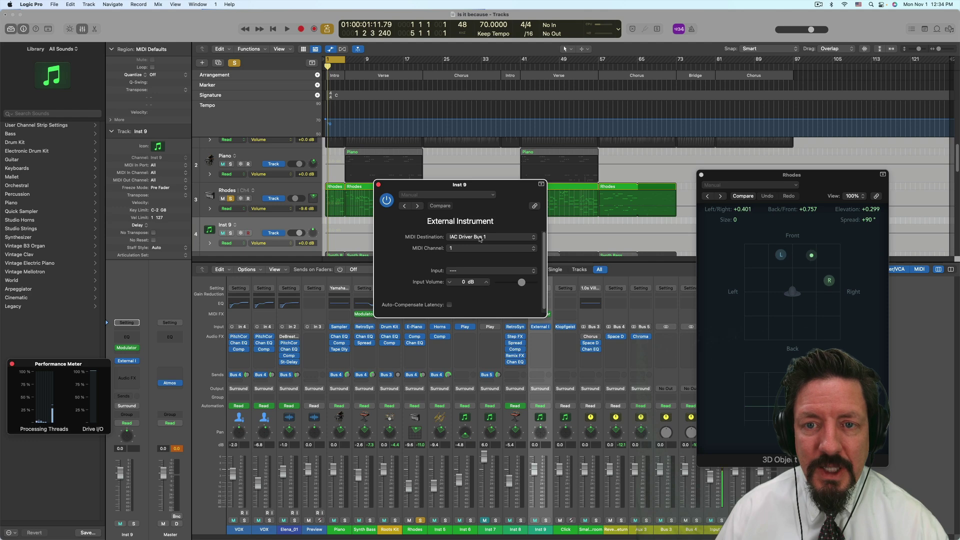
pyautogui.click(472, 237)
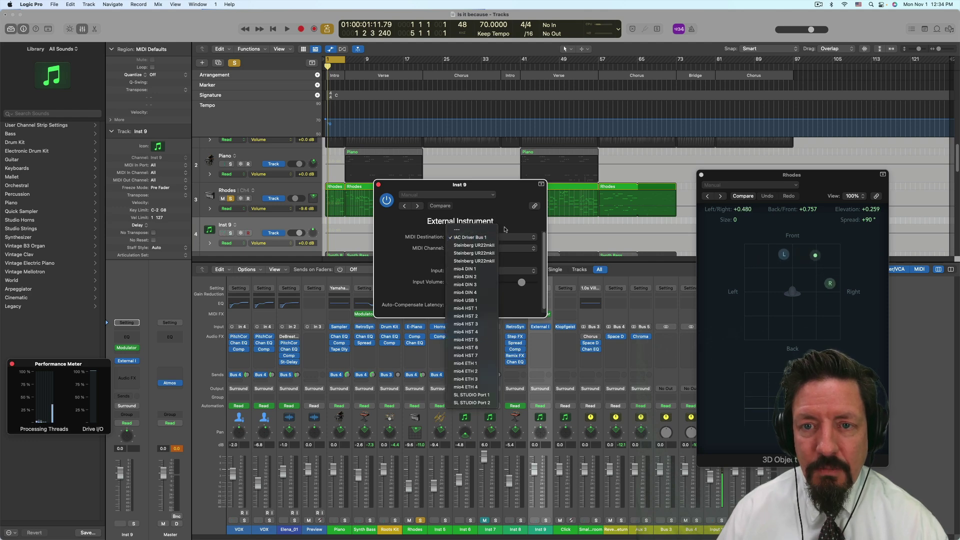
pyautogui.click(504, 227)
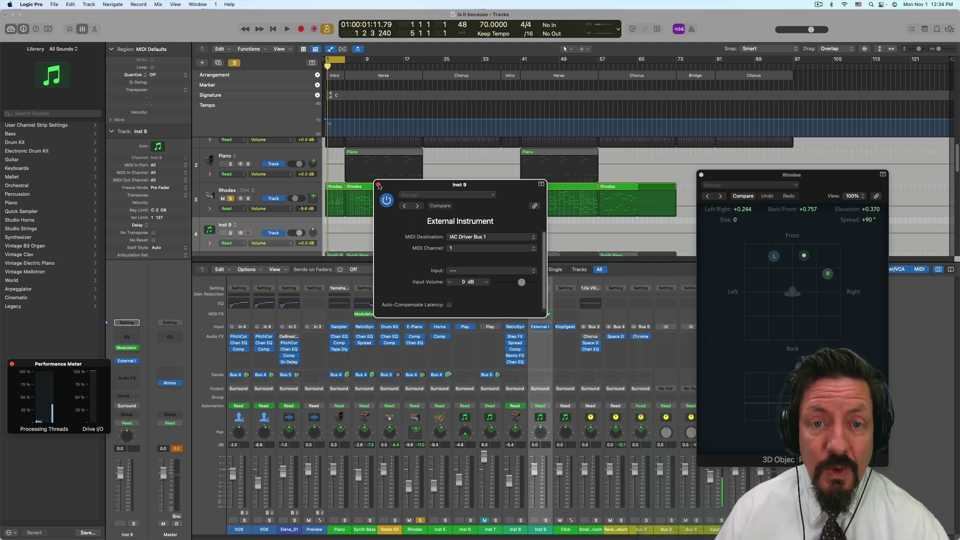
pyautogui.click(378, 185)
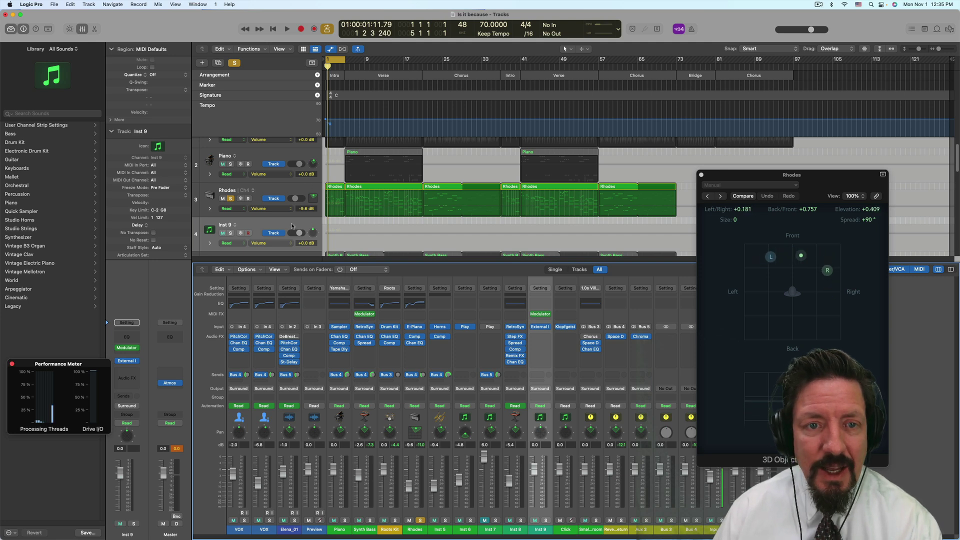
# Briefly reopen and close Inst 9's Modulator, then reopen the Environment with Cmd-0.
pyautogui.click(544, 316)
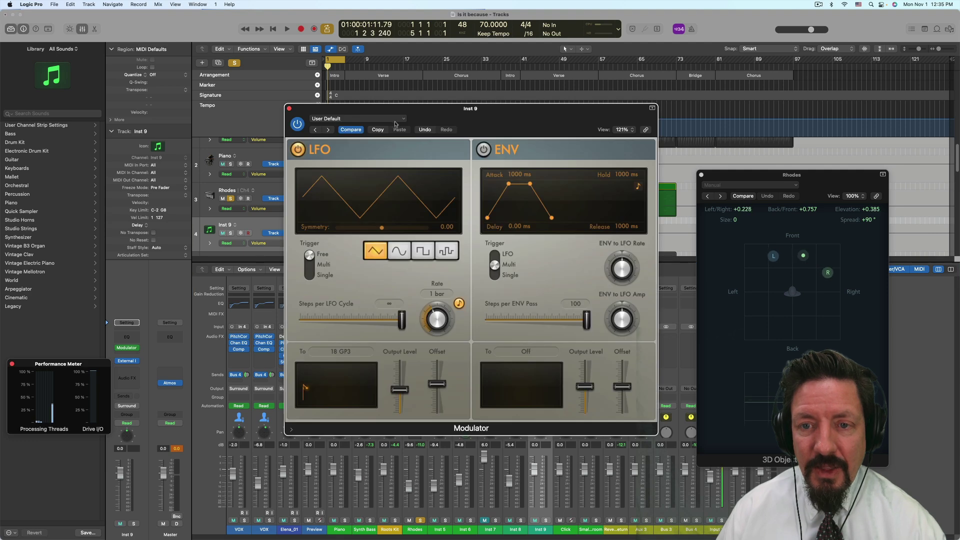
pyautogui.click(288, 108)
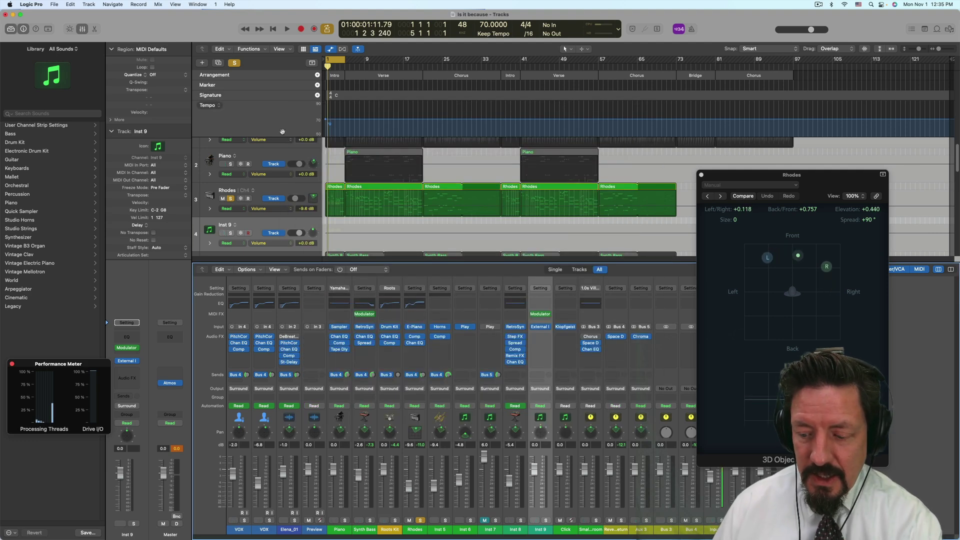
pyautogui.press('super+0')
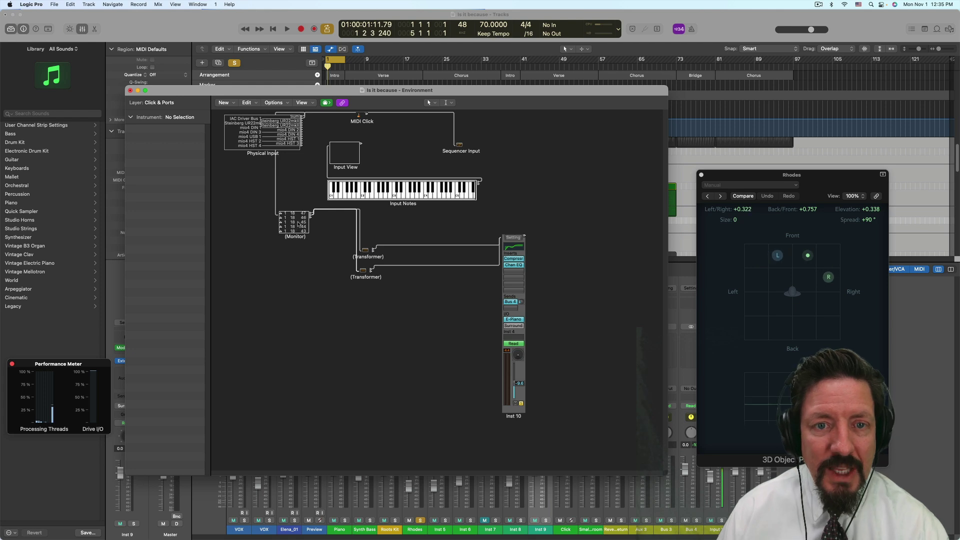
# Set the upper Transformer to rewrite Control events as fixed Fader status, then close its editor.
pyautogui.doubleClick(365, 250)
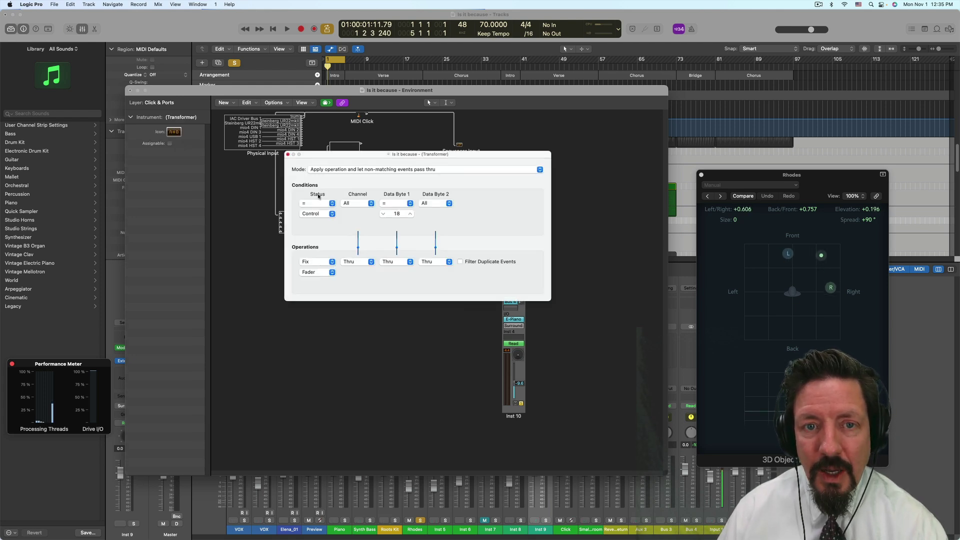
pyautogui.click(316, 214)
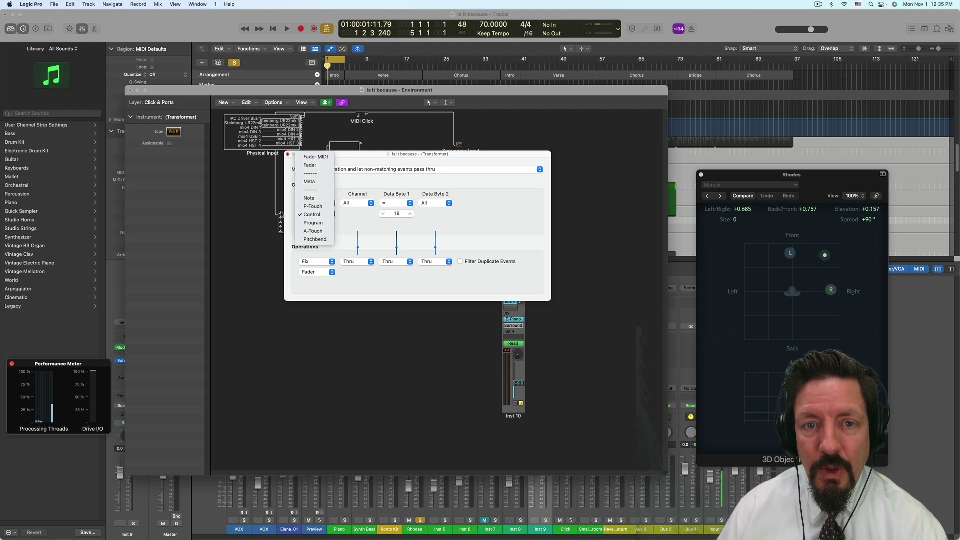
pyautogui.click(281, 216)
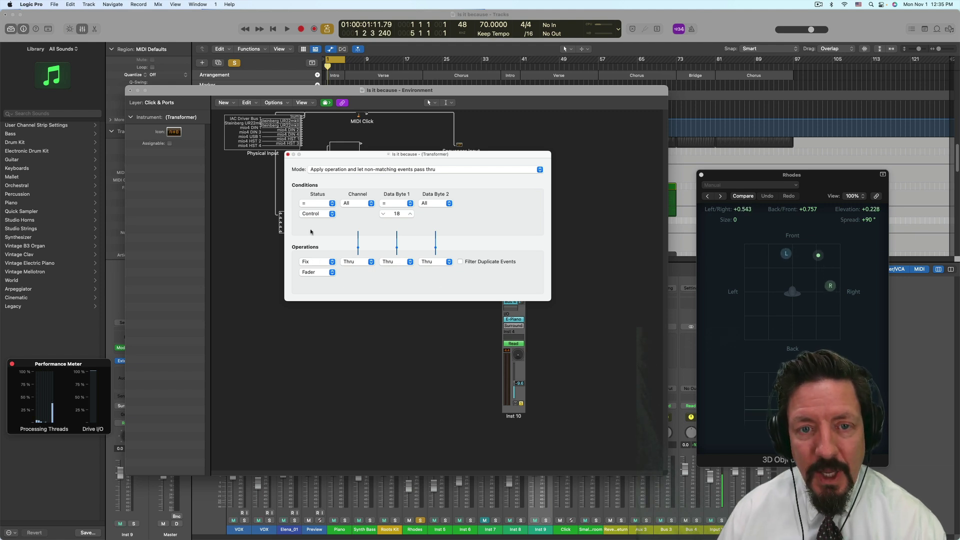
pyautogui.click(312, 261)
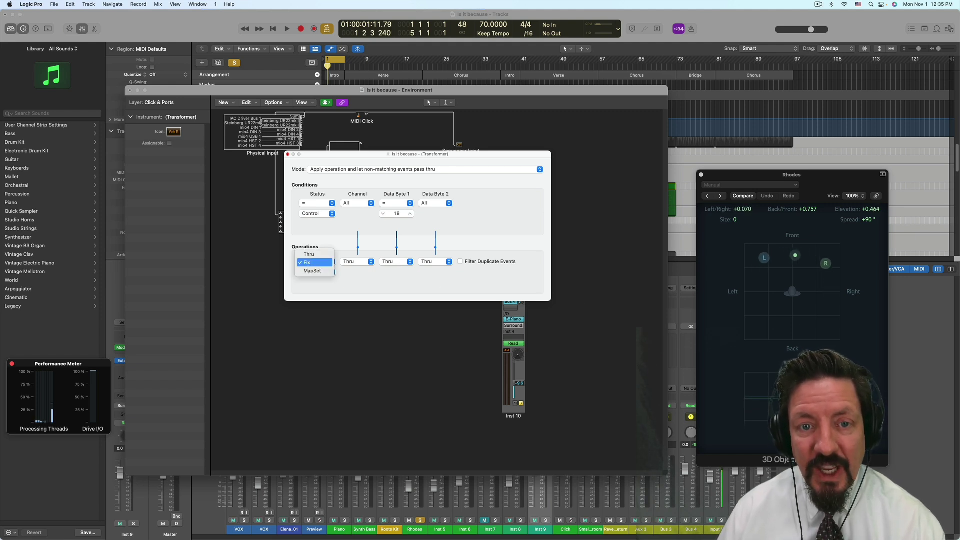
pyautogui.click(312, 261)
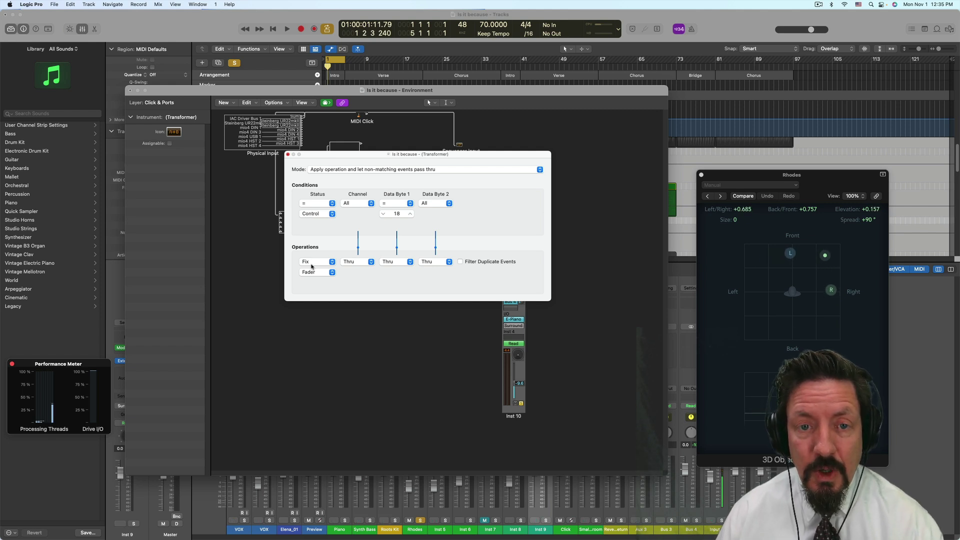
pyautogui.click(324, 273)
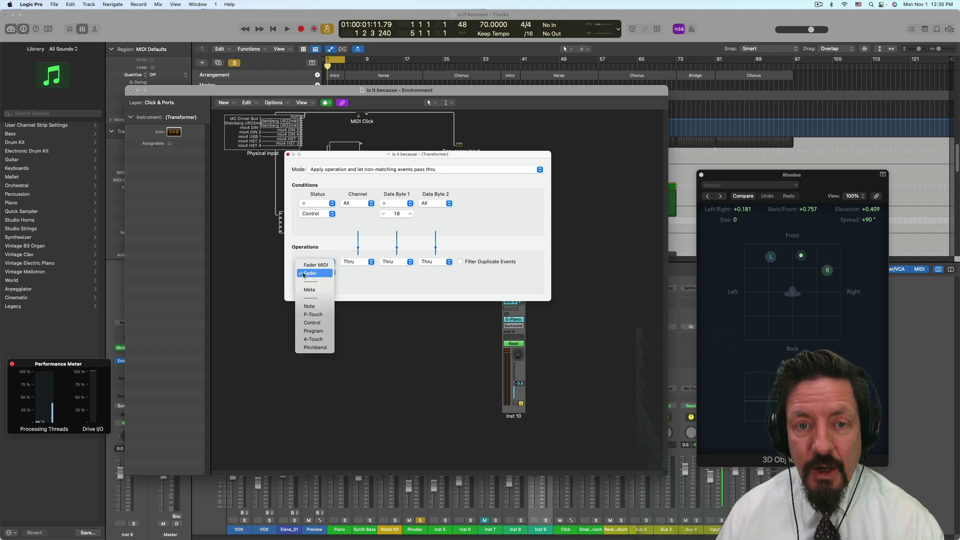
pyautogui.click(324, 272)
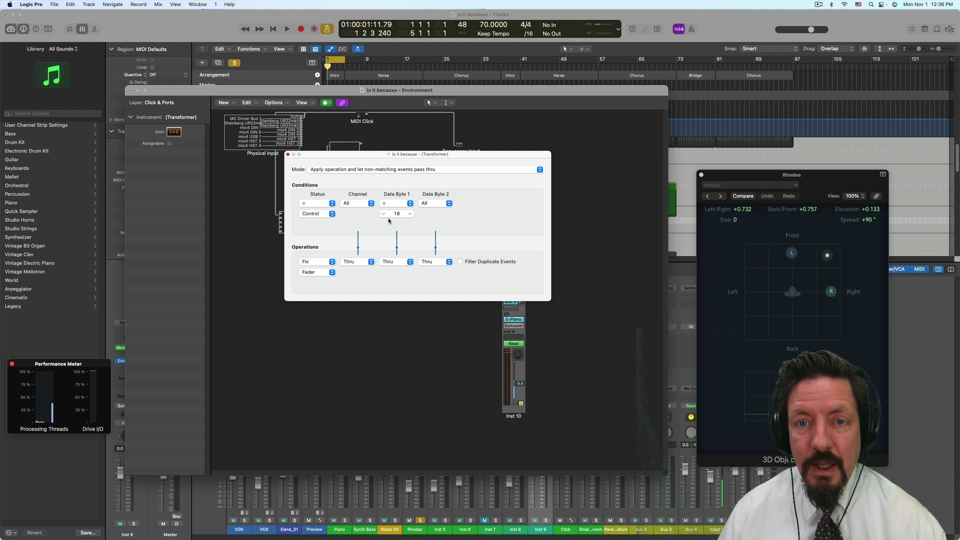
pyautogui.press('super+w')
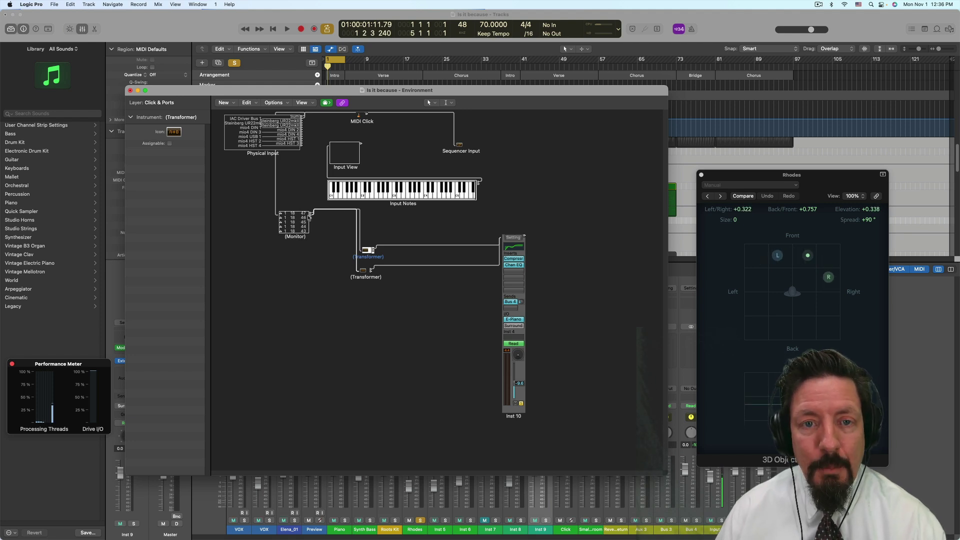
pyautogui.doubleClick(364, 270)
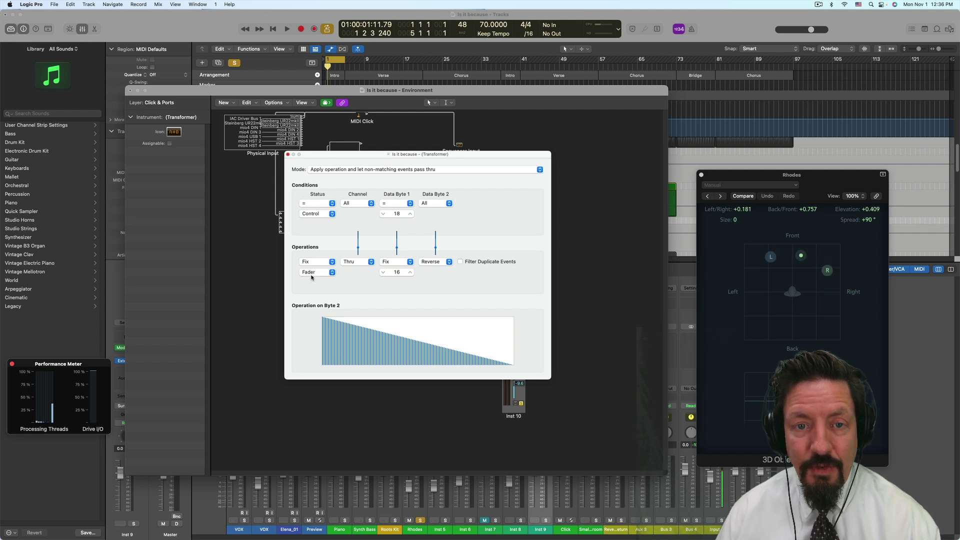
pyautogui.click(363, 202)
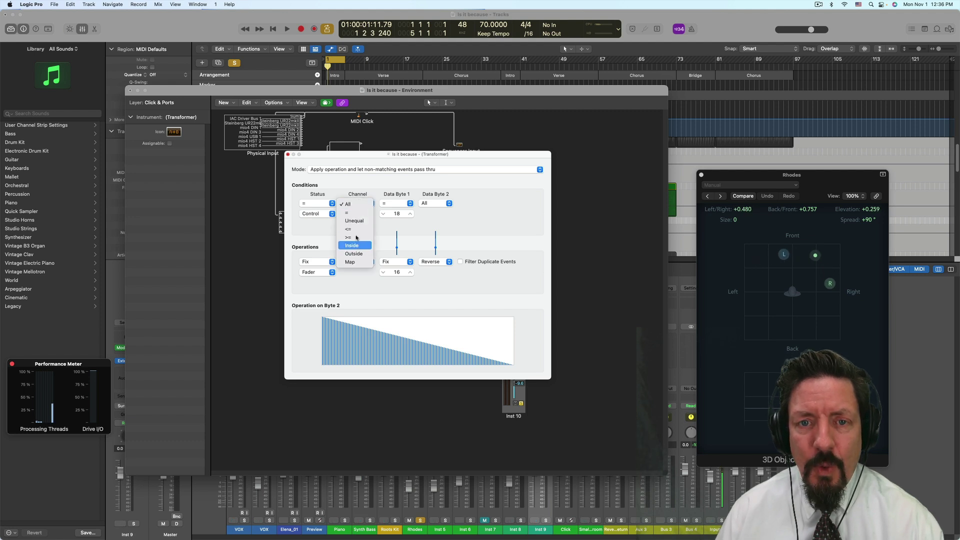
pyautogui.click(357, 174)
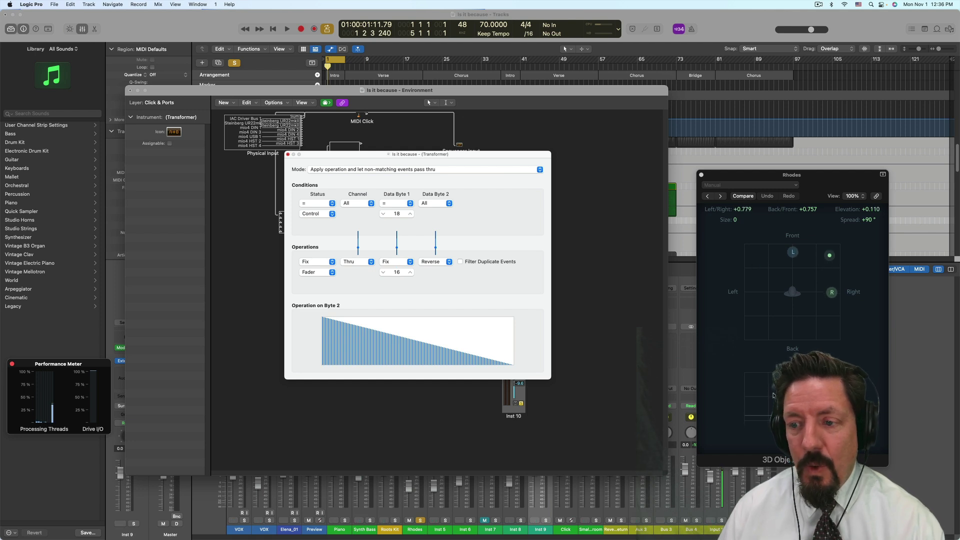
pyautogui.click(433, 262)
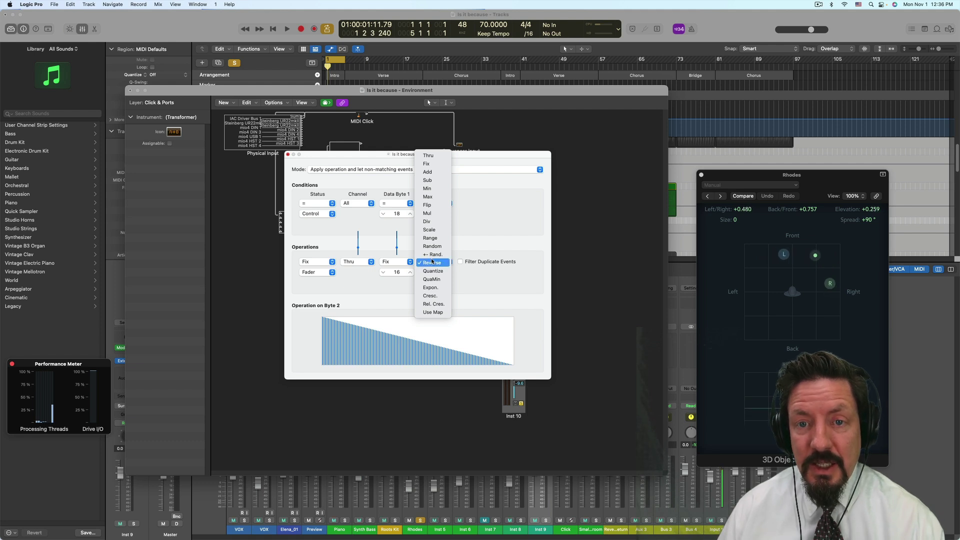
pyautogui.click(428, 155)
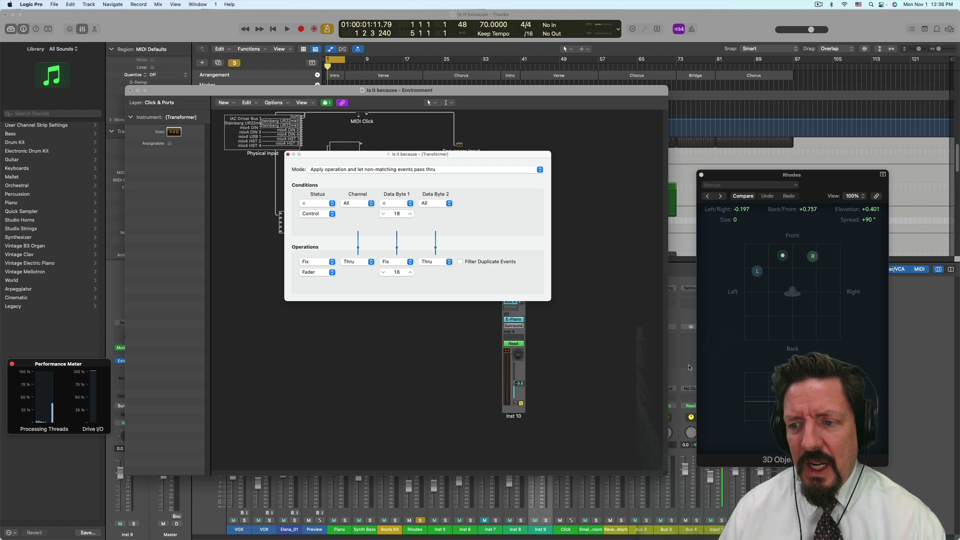
pyautogui.click(434, 261)
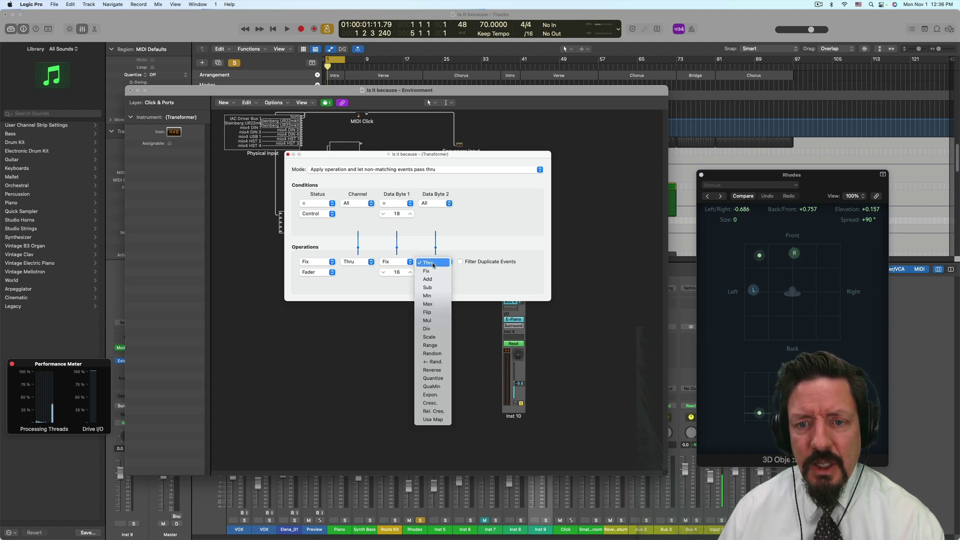
pyautogui.click(431, 369)
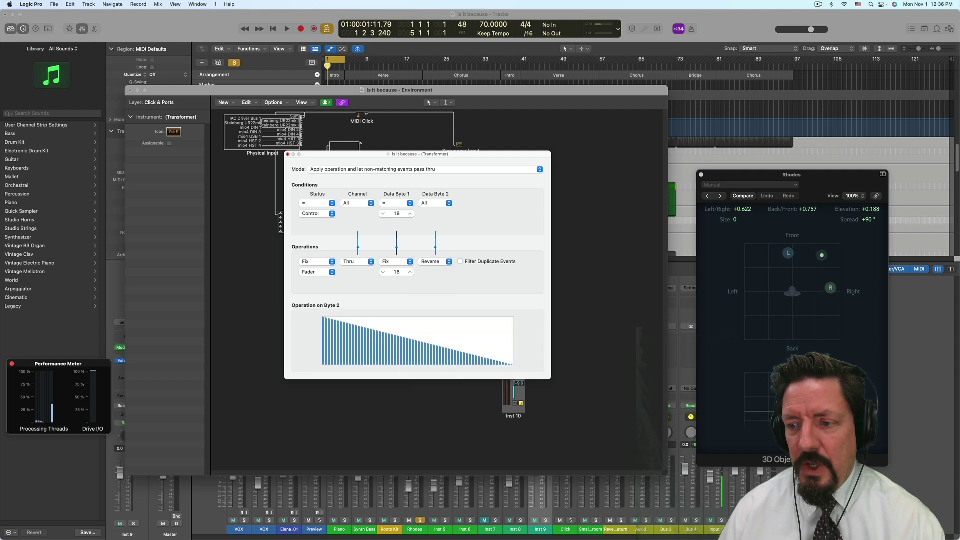
pyautogui.click(288, 155)
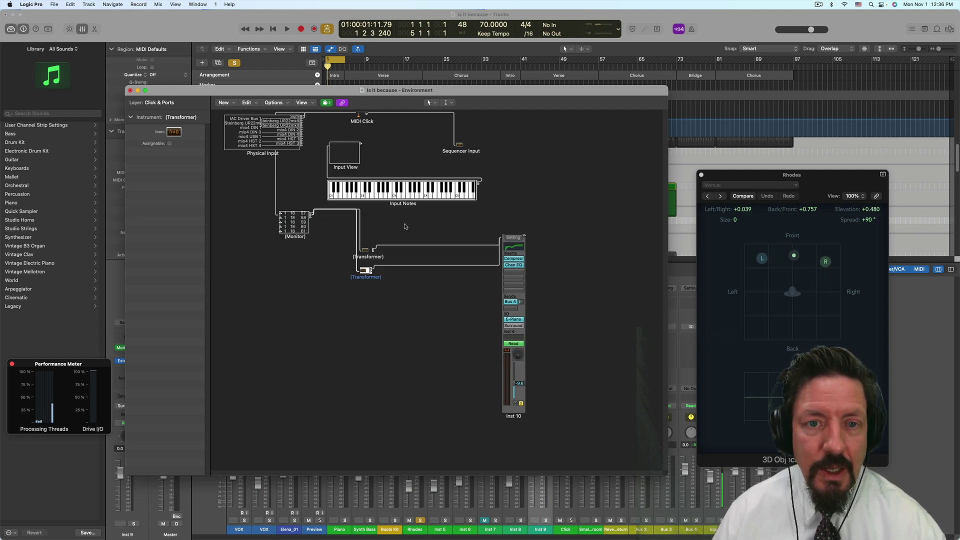
pyautogui.click(302, 157)
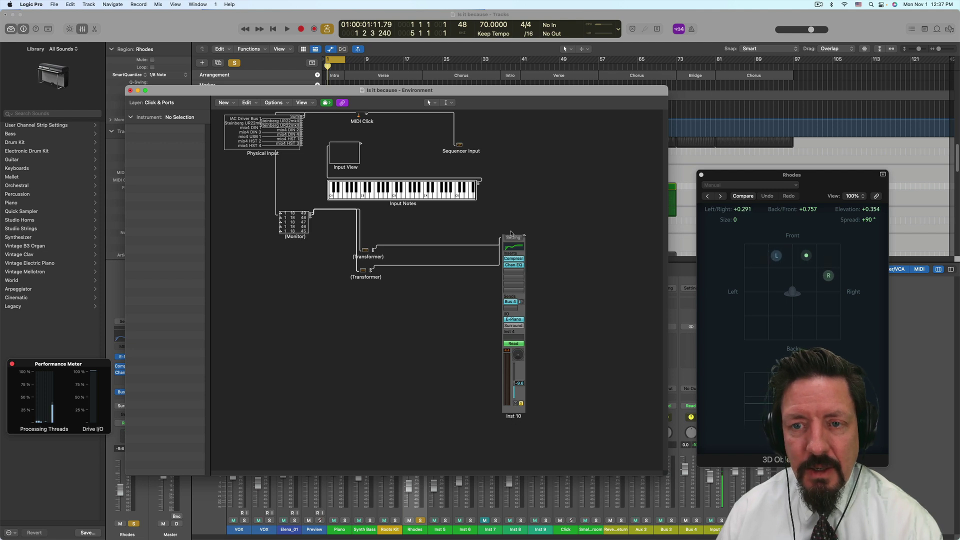
pyautogui.click(514, 418)
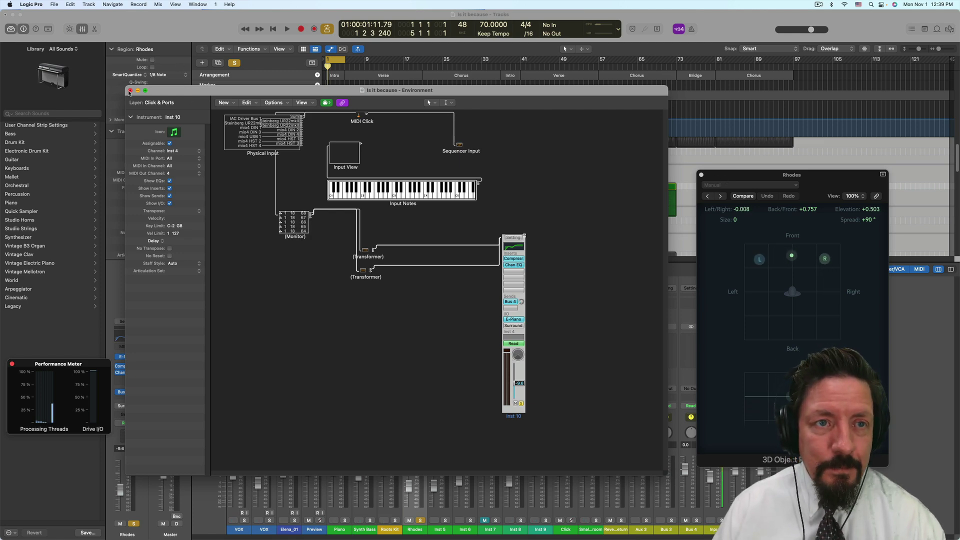
# Close the Environment and browse the Rhodes track's Main automation parameters without changing any.
pyautogui.click(130, 91)
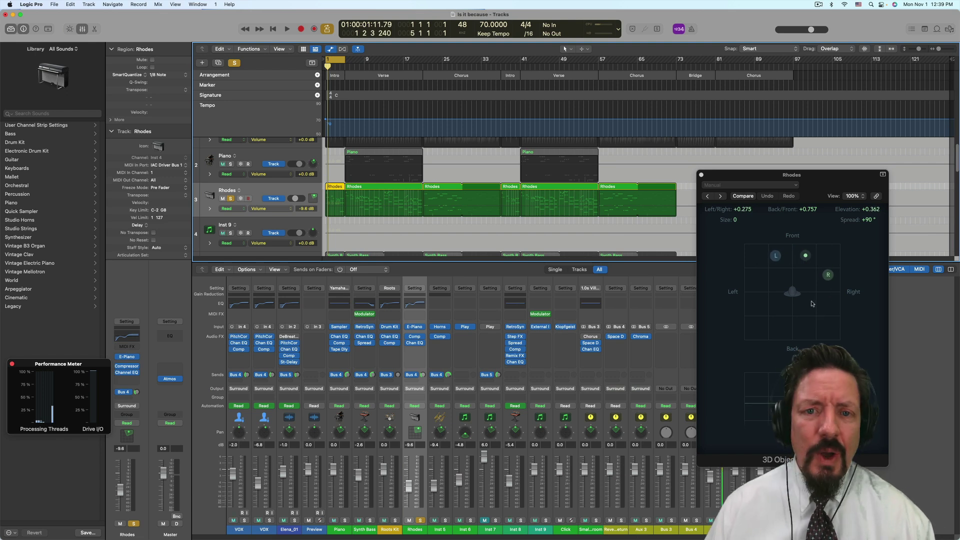
pyautogui.click(278, 209)
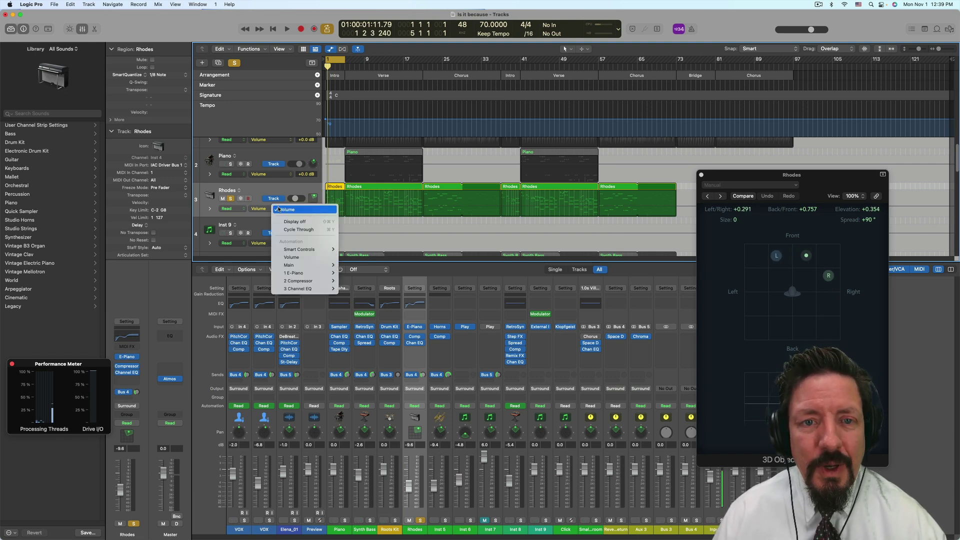
pyautogui.moveTo(303, 250)
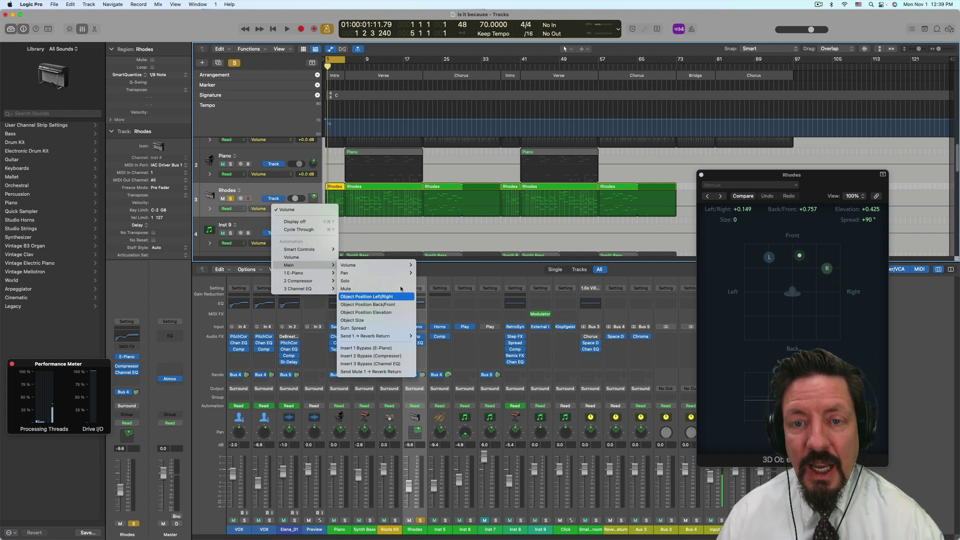
pyautogui.click(405, 221)
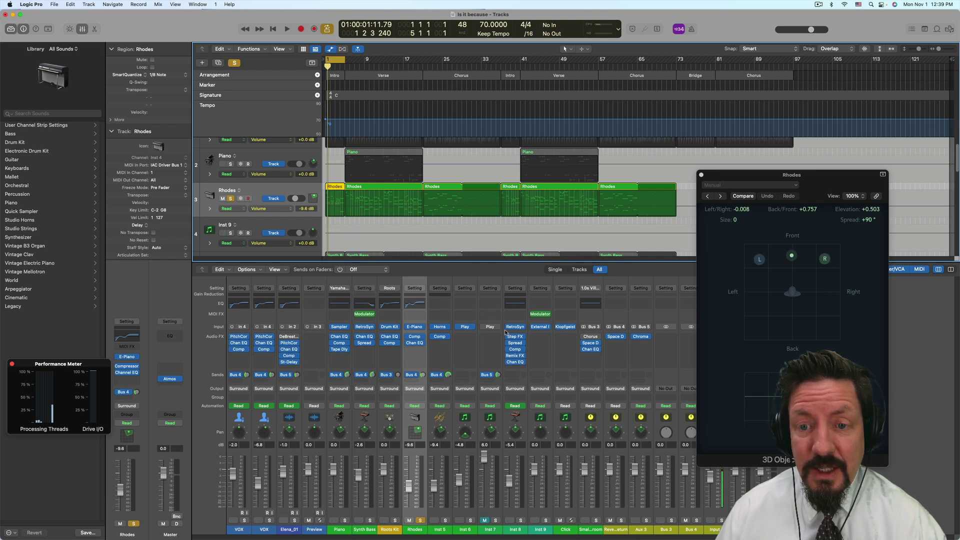
# Set Inst 9's Modulator LFO rate to 1/4 and output level to about 7%, window moved left.
pyautogui.click(542, 315)
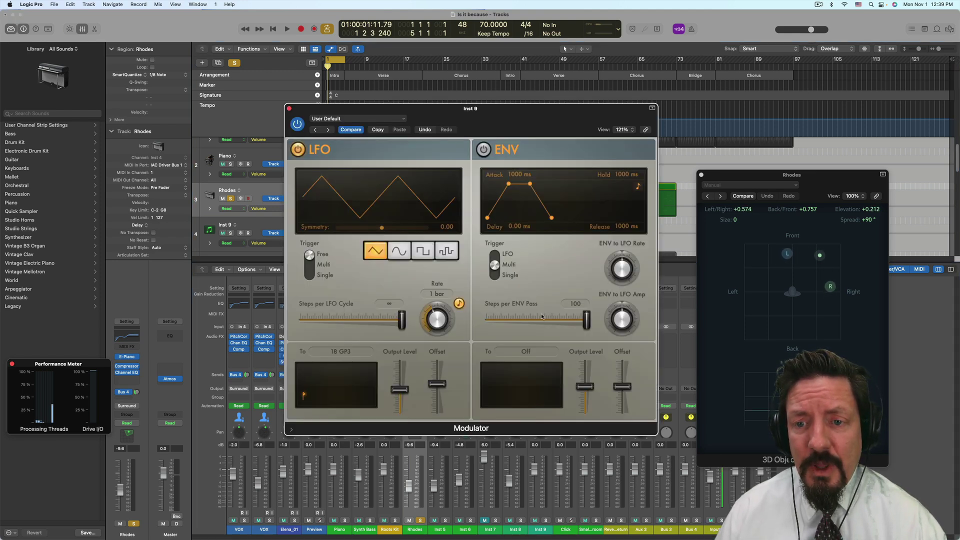
pyautogui.moveTo(402, 378)
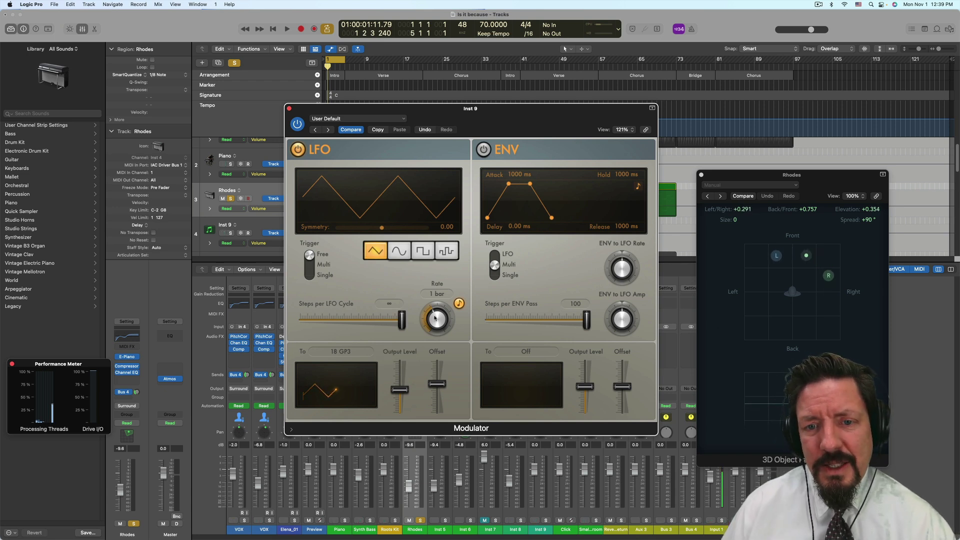
pyautogui.moveTo(435, 317); pyautogui.dragTo(435, 310)
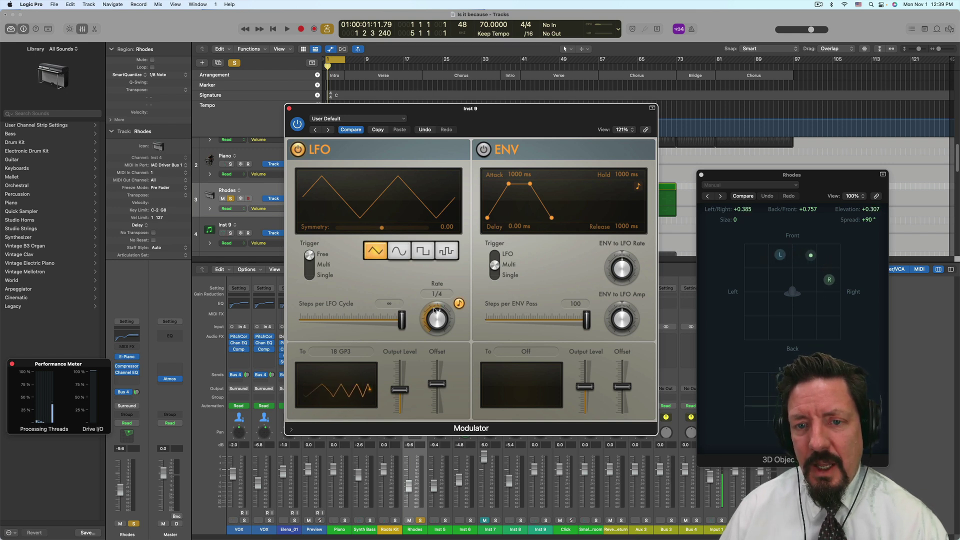
pyautogui.moveTo(400, 389); pyautogui.dragTo(399, 409)
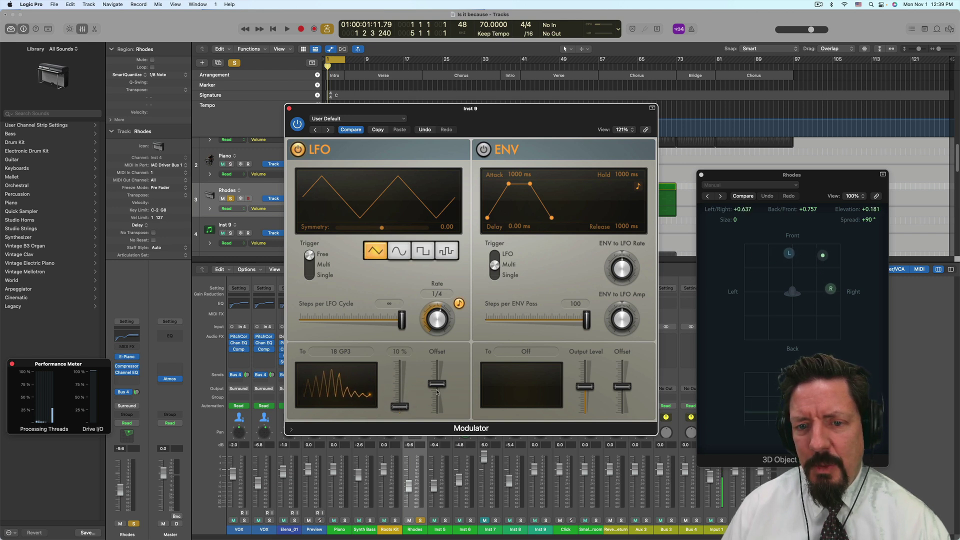
pyautogui.moveTo(437, 383); pyautogui.dragTo(441, 384)
pyautogui.moveTo(400, 406); pyautogui.dragTo(399, 408)
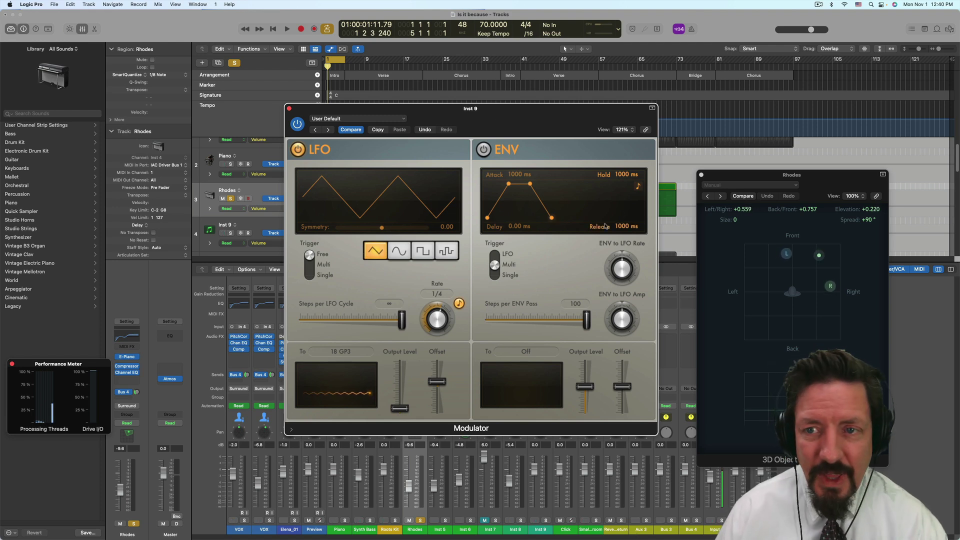
pyautogui.moveTo(400, 109); pyautogui.dragTo(122, 128)
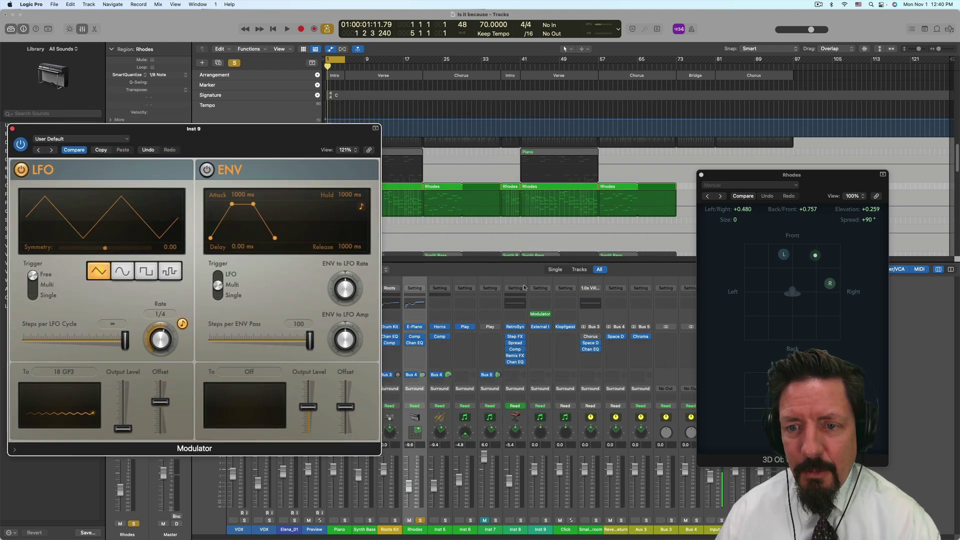
# Add a second Modulator to Inst 9 and arrange both Modulator windows side by side.
pyautogui.click(540, 313)
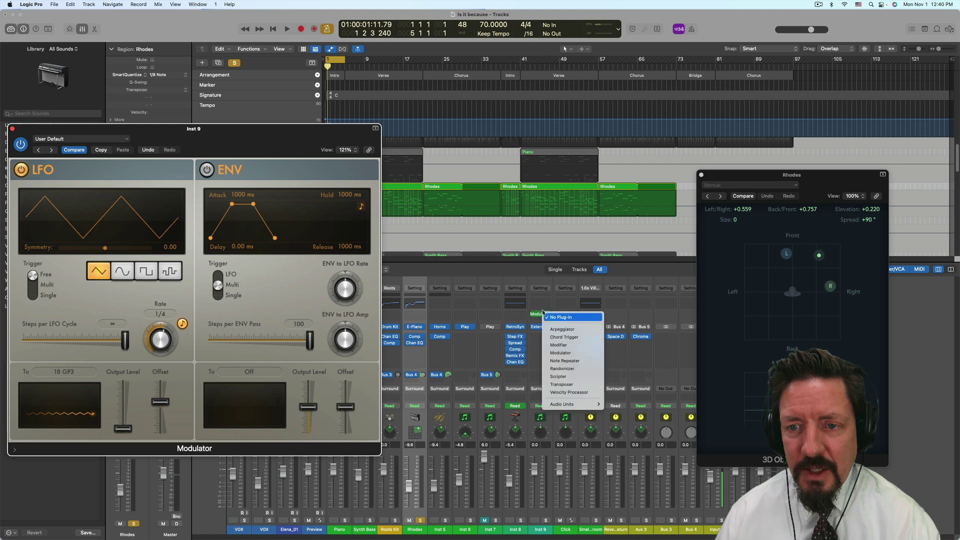
pyautogui.click(560, 352)
pyautogui.moveTo(267, 142); pyautogui.dragTo(239, 72)
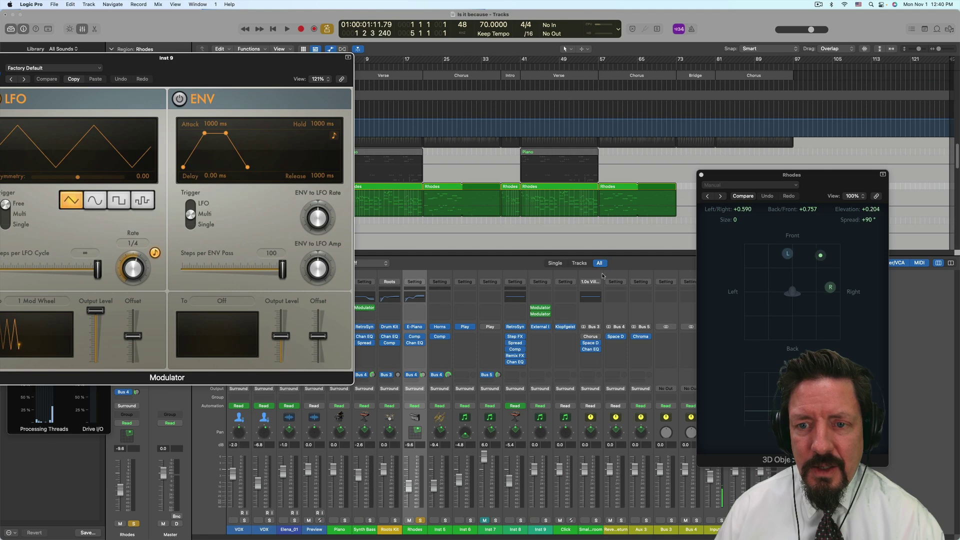
pyautogui.click(540, 307)
pyautogui.moveTo(448, 129); pyautogui.dragTo(638, 78)
pyautogui.moveTo(188, 64); pyautogui.dragTo(265, 55)
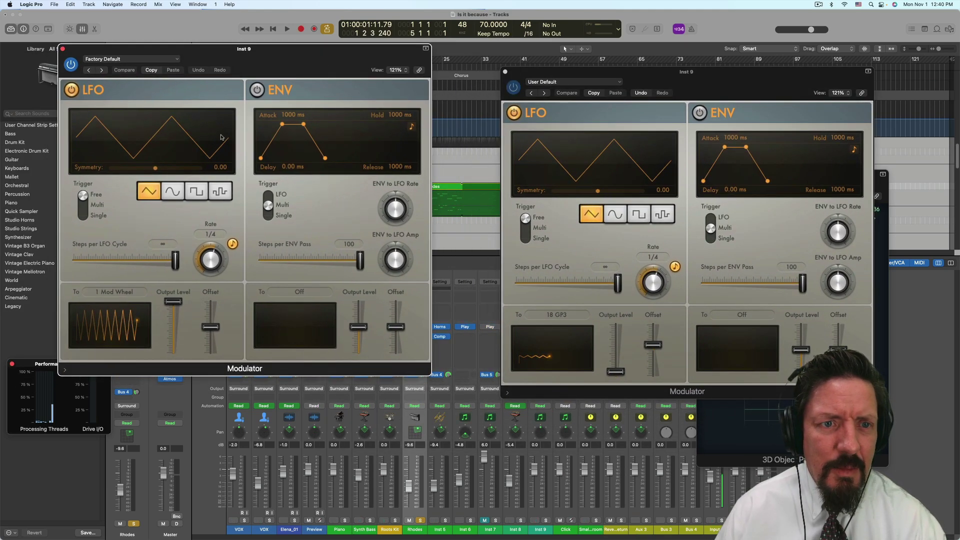
# Give the new Modulator a random stepped LFO that drives the first Modulator's LFO Rate, then close both.
pyautogui.click(221, 192)
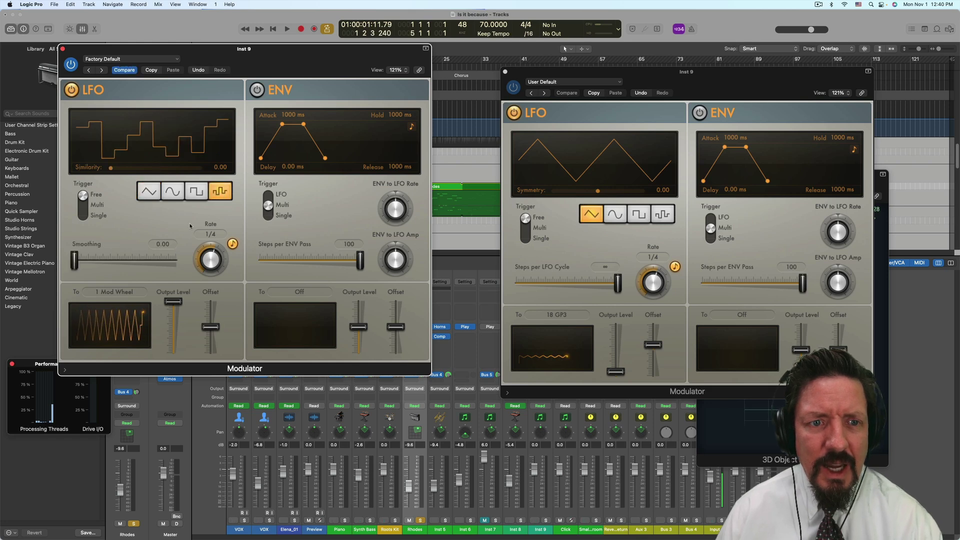
pyautogui.click(116, 291)
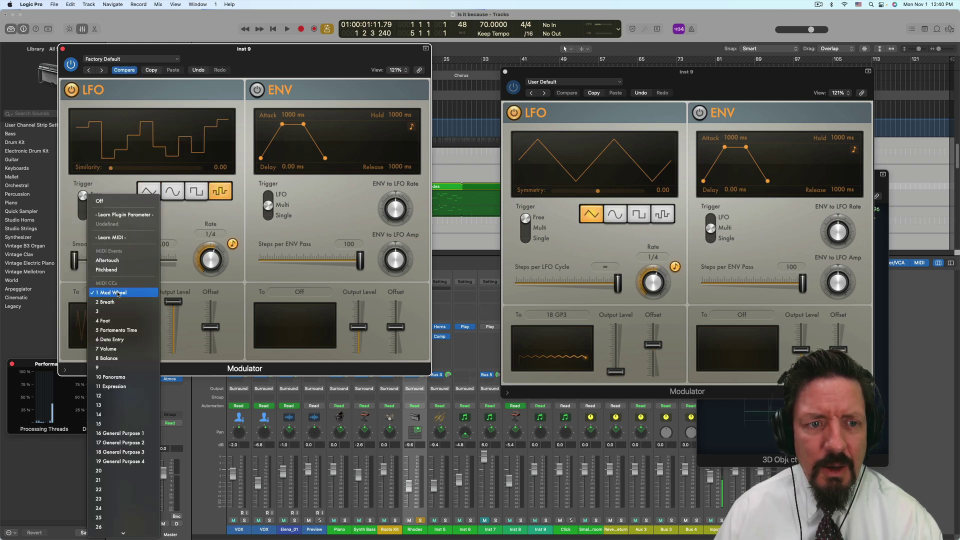
pyautogui.click(124, 216)
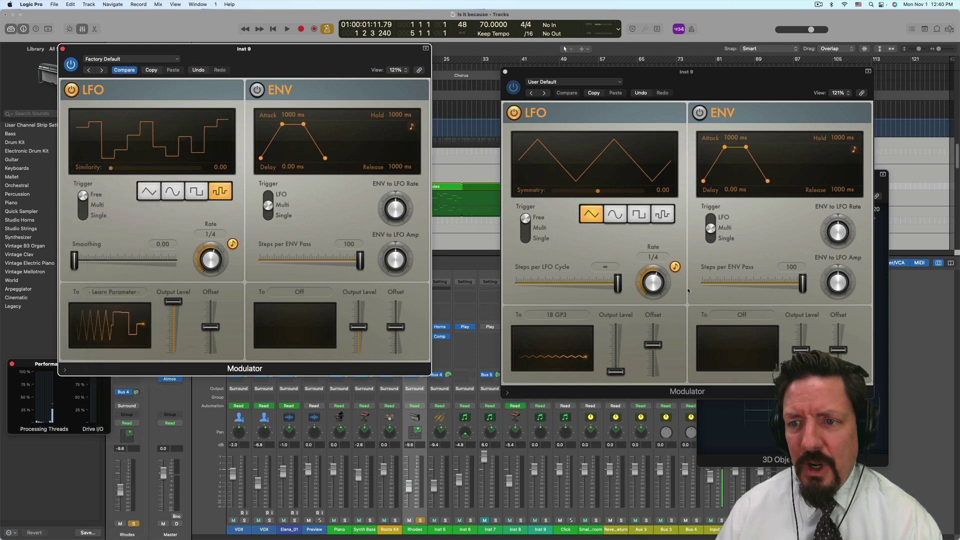
pyautogui.click(652, 282)
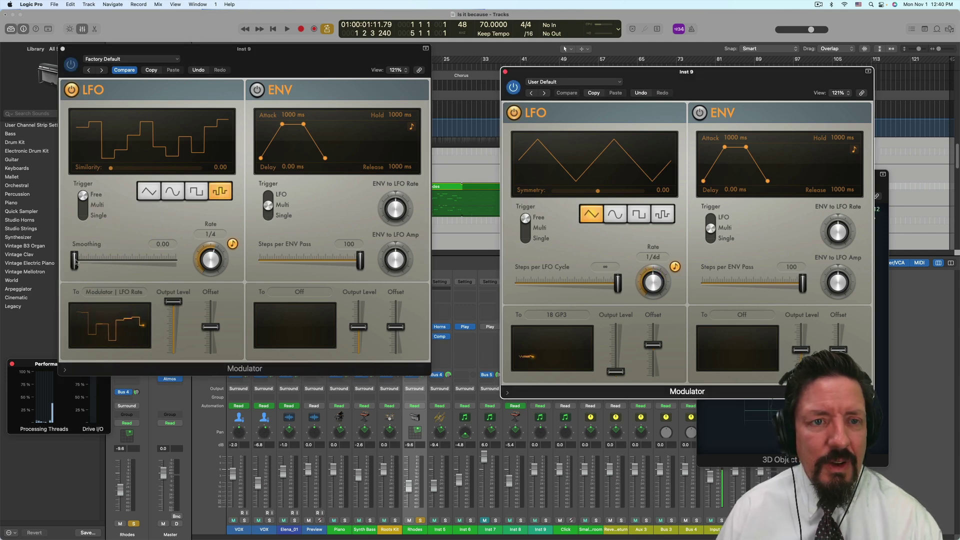
pyautogui.moveTo(214, 257); pyautogui.dragTo(213, 250)
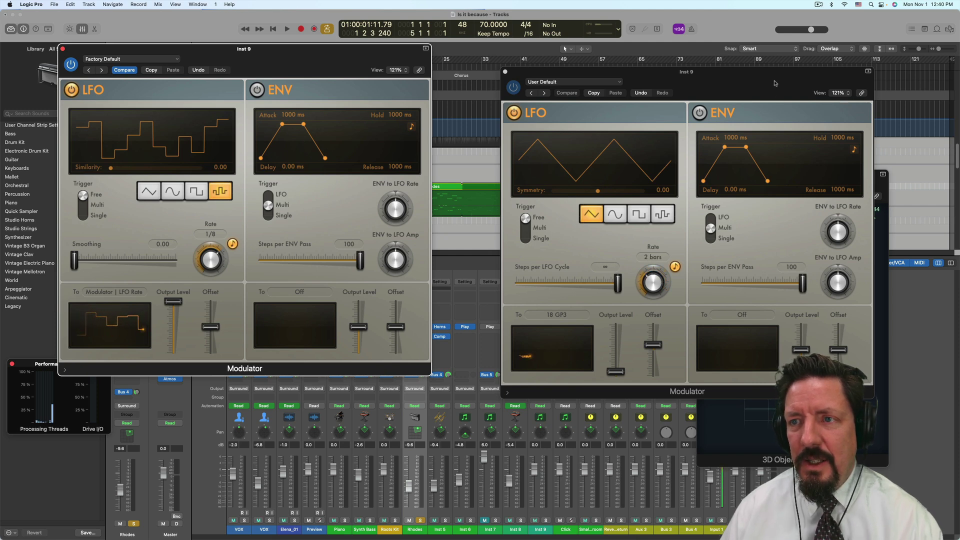
pyautogui.moveTo(625, 71); pyautogui.dragTo(425, 31)
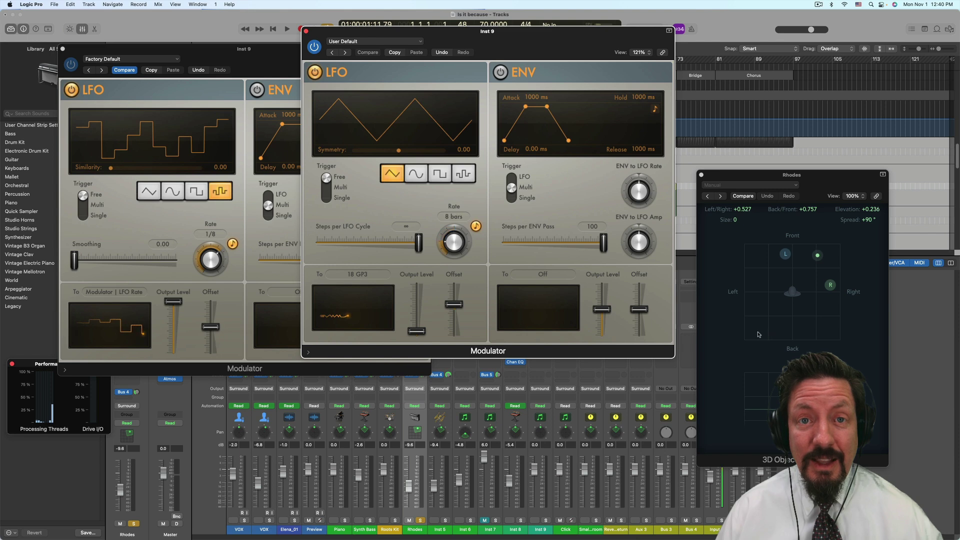
pyautogui.click(306, 31)
pyautogui.click(63, 49)
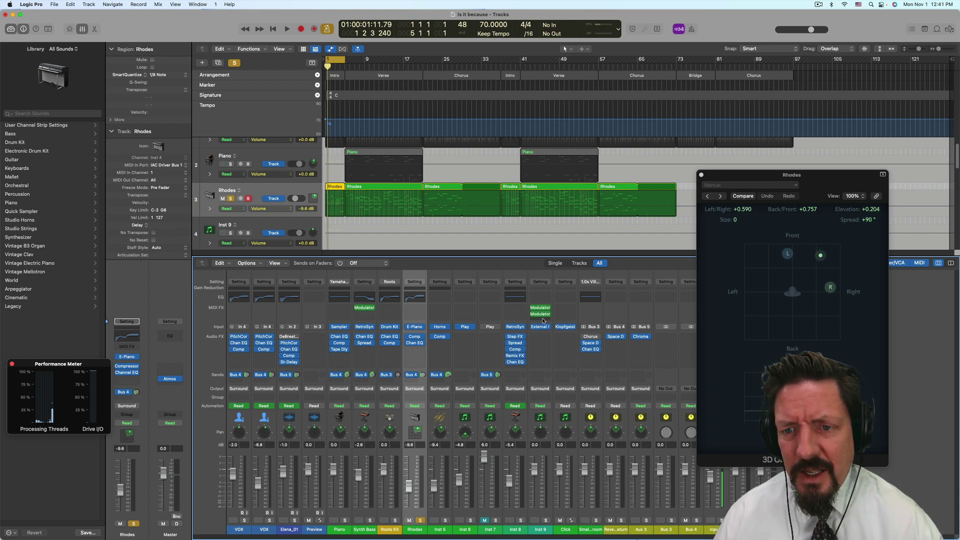
# Add a Modifier after the Modulators that reassigns 16 General Purpose 1 to 1 Mod Wheel.
pyautogui.click(540, 313)
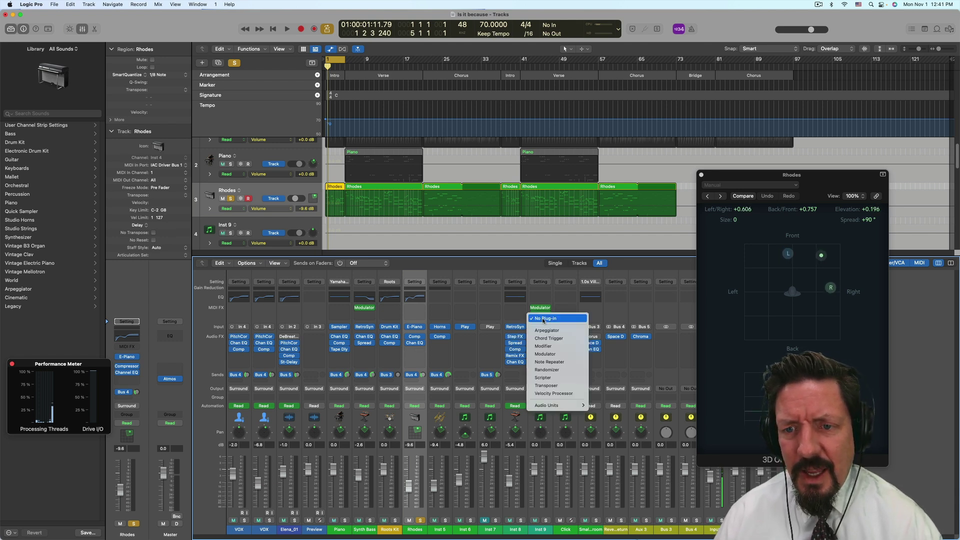
pyautogui.click(543, 345)
pyautogui.click(417, 170)
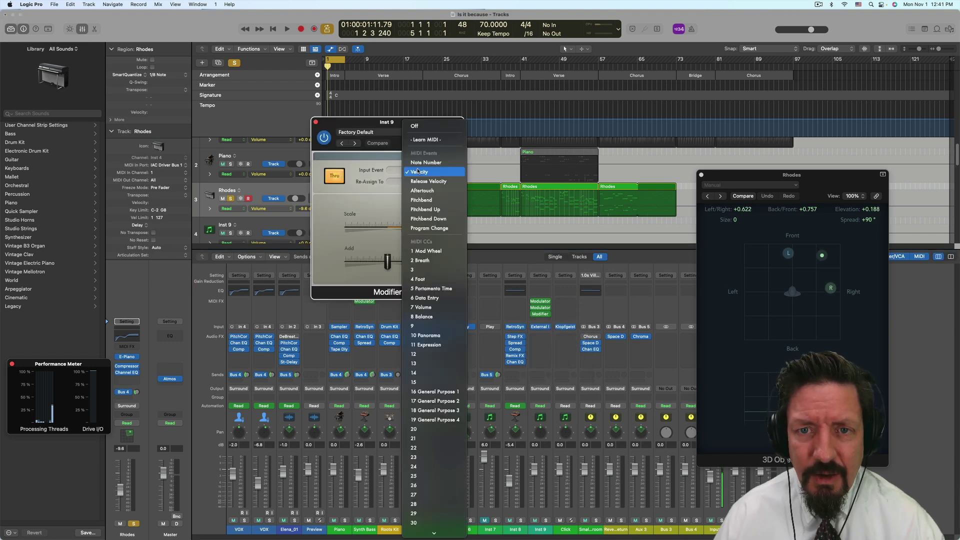
pyautogui.click(433, 391)
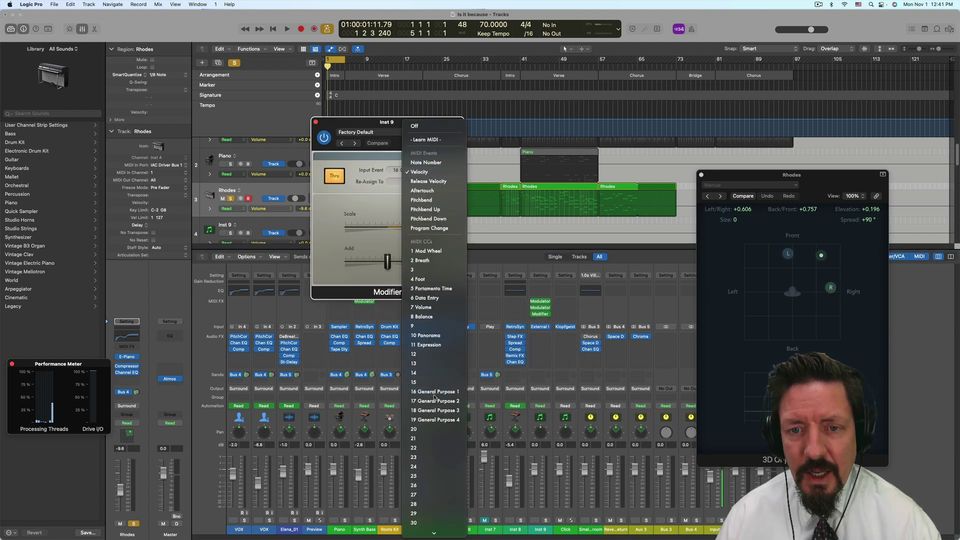
pyautogui.click(416, 182)
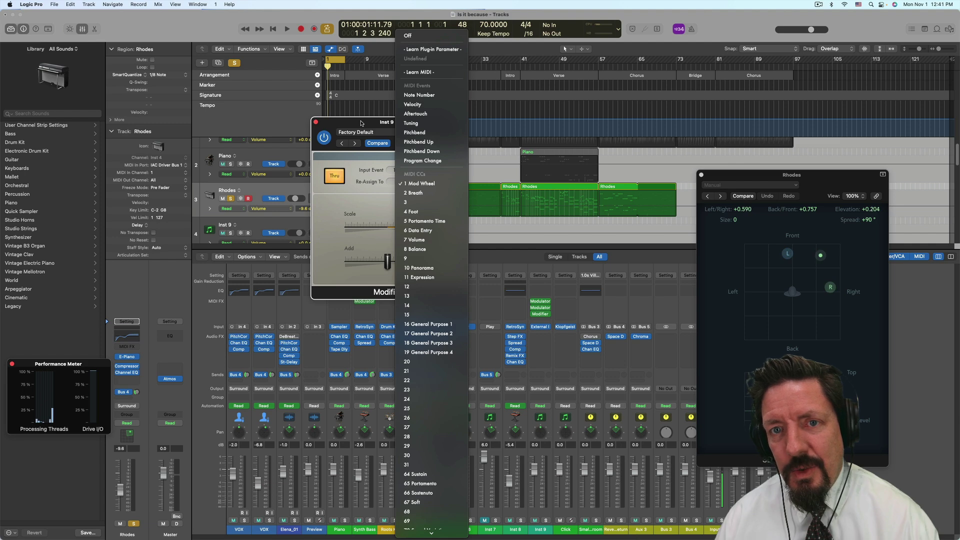
pyautogui.click(360, 123)
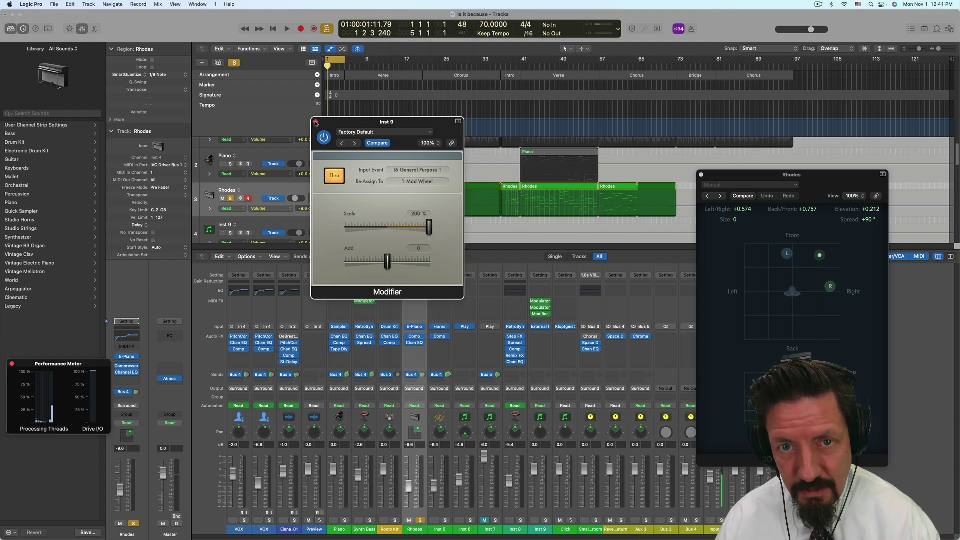
pyautogui.click(315, 122)
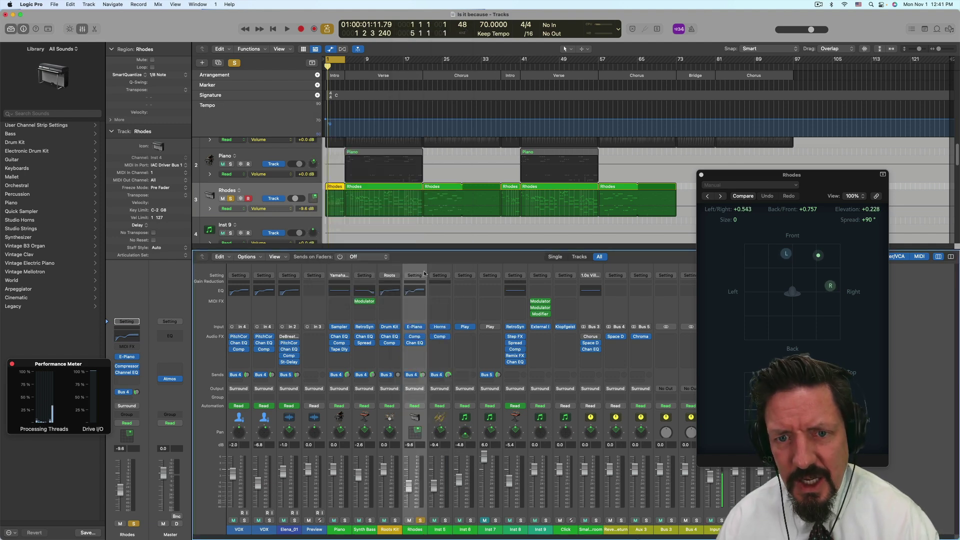
# Replace the Modifier with Scripter loaded with the MIDI to Plugin Parameters script.
pyautogui.click(548, 314)
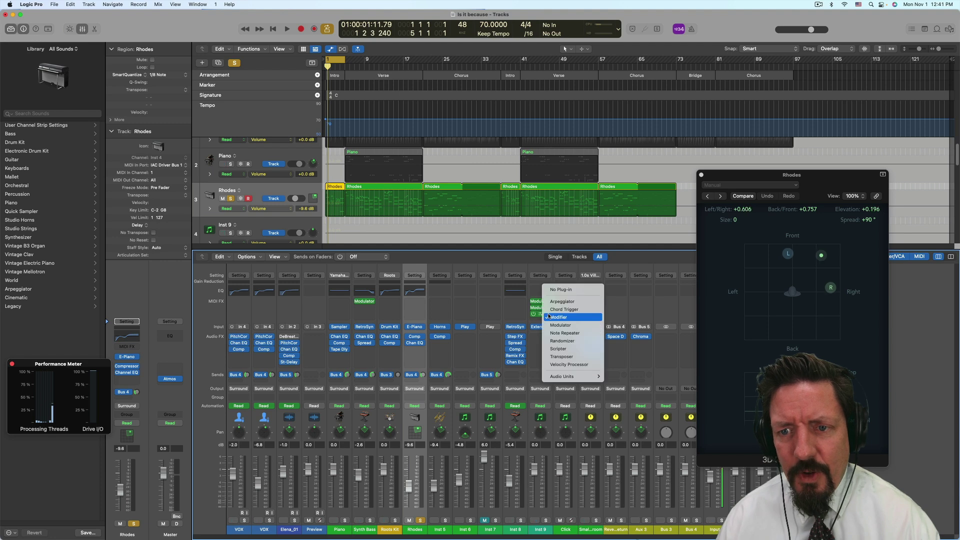
pyautogui.click(548, 348)
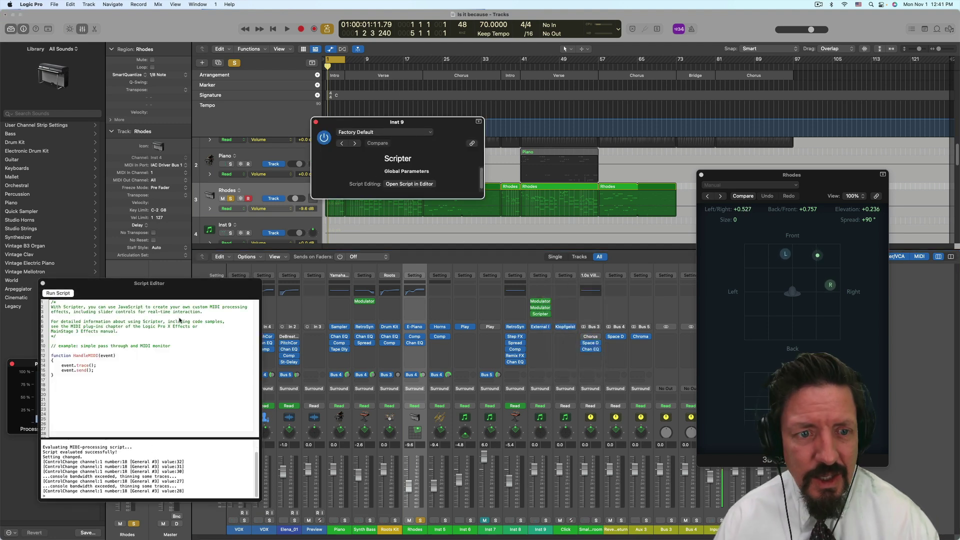
pyautogui.click(353, 132)
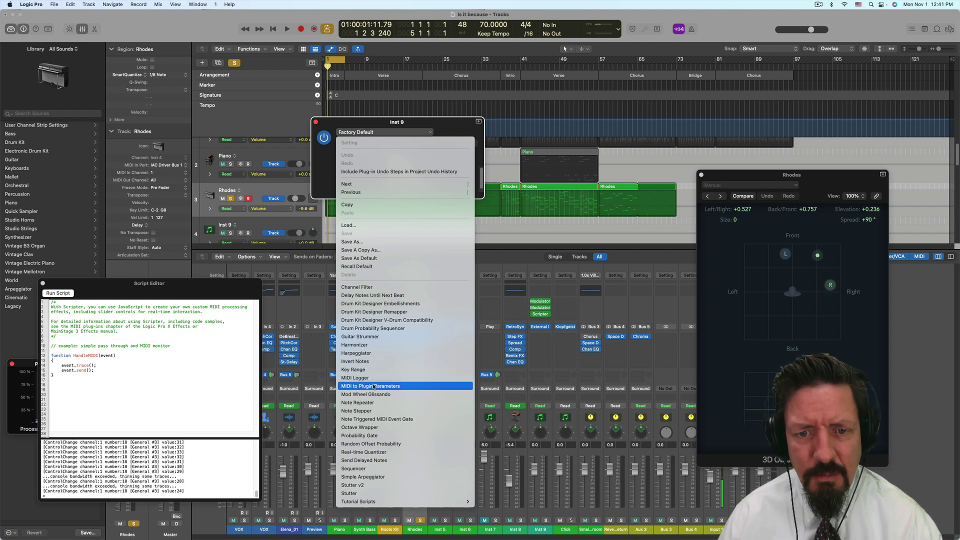
pyautogui.click(390, 386)
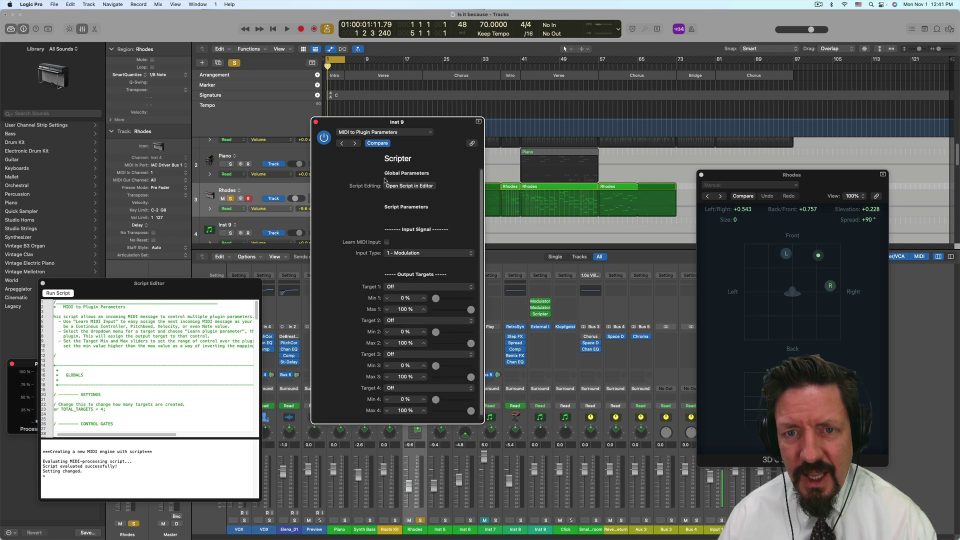
# Look over the Target 1 choices without changing them and reopen the Scripter preset list.
pyautogui.click(408, 287)
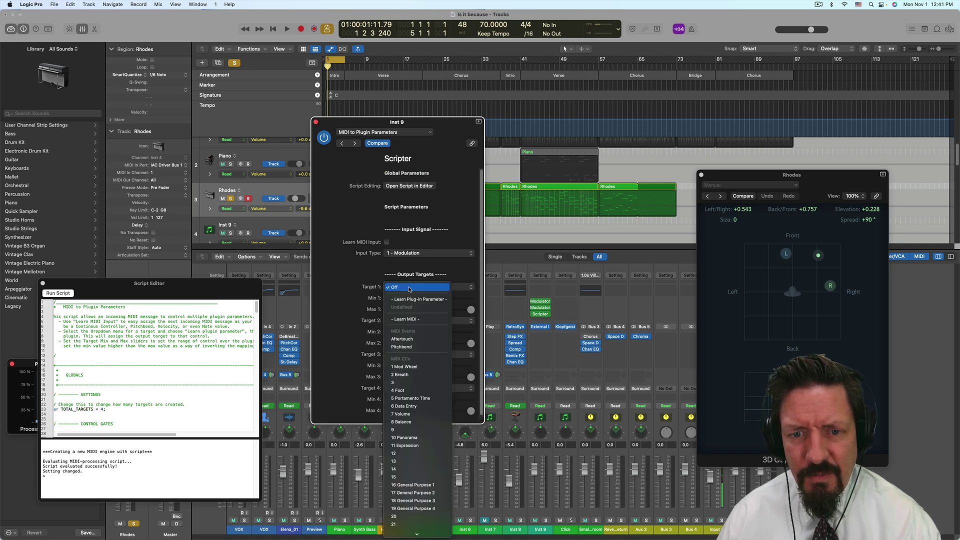
pyautogui.moveTo(406, 534)
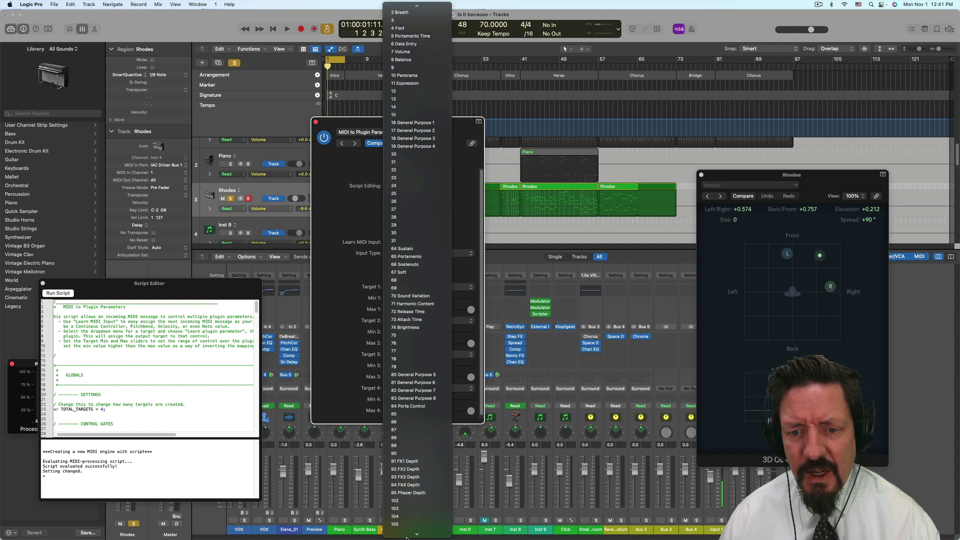
pyautogui.press('Escape')
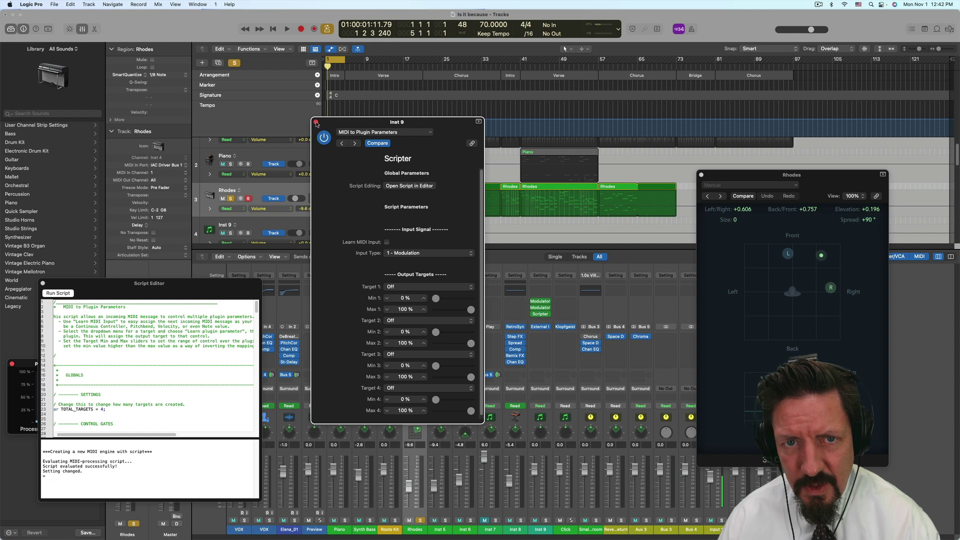
pyautogui.click(397, 133)
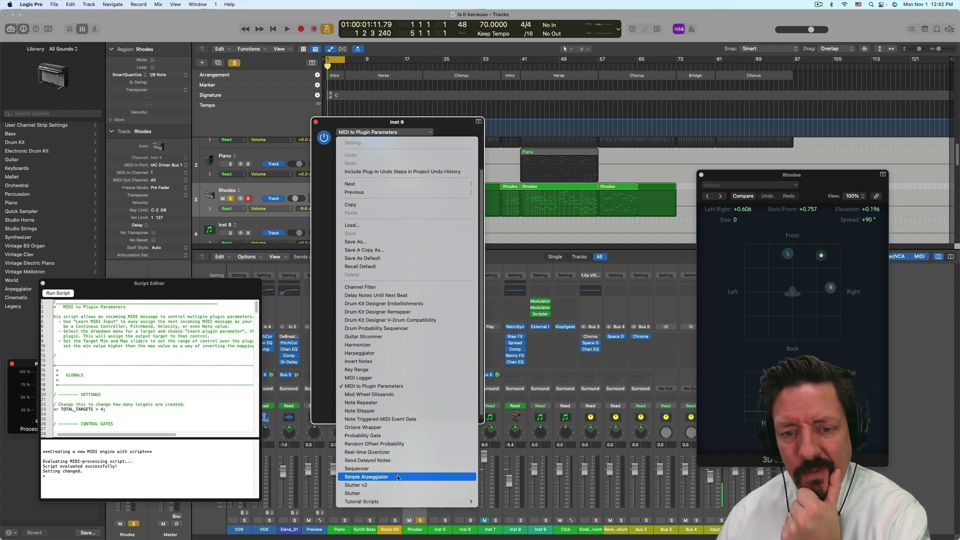
# Load the '14 - Convert Events with Parameter' tutorial script into Inst 9's Scripter and close its window.
pyautogui.moveTo(385, 503)
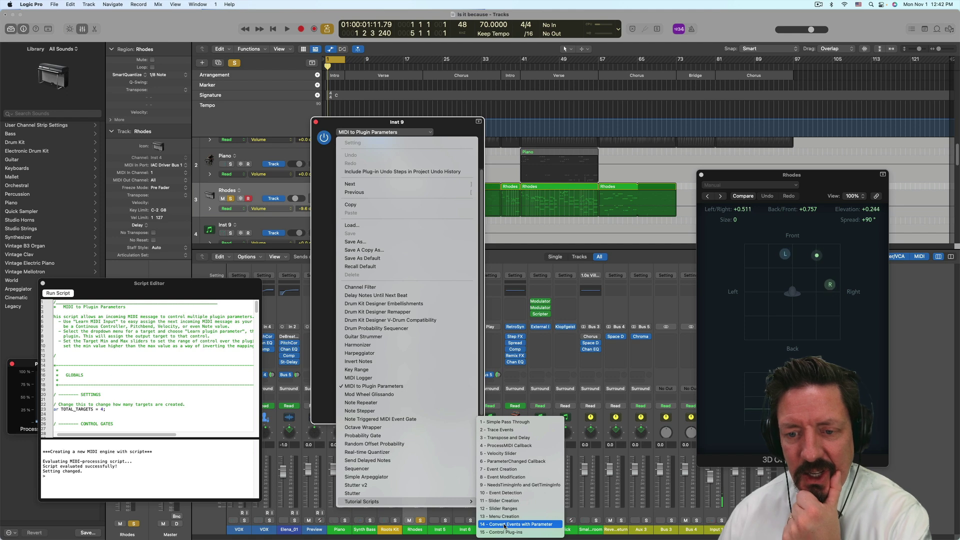
pyautogui.click(505, 525)
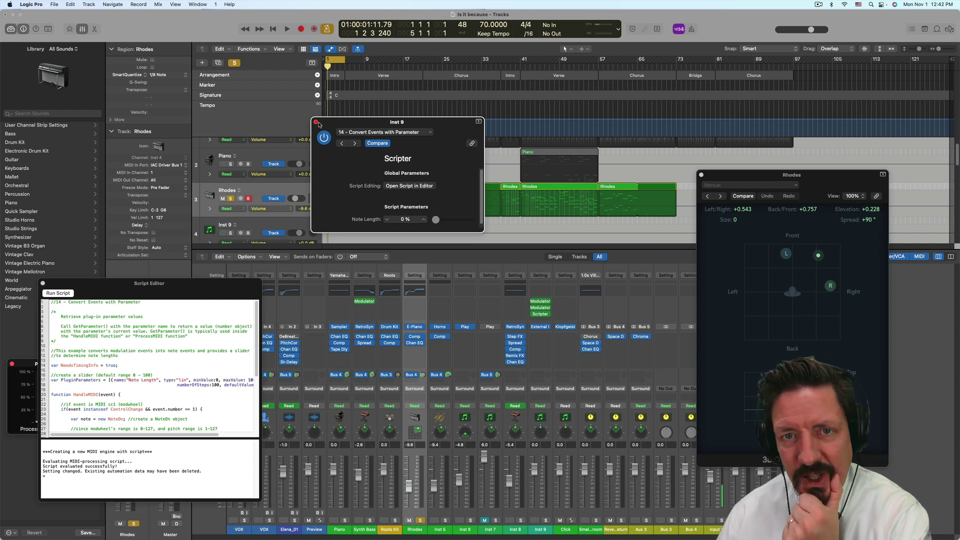
pyautogui.click(361, 132)
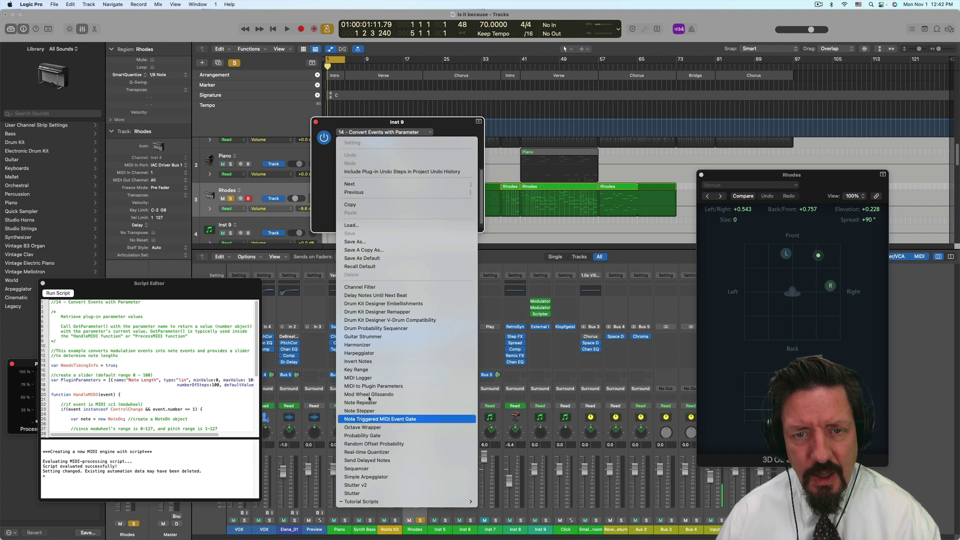
pyautogui.click(367, 120)
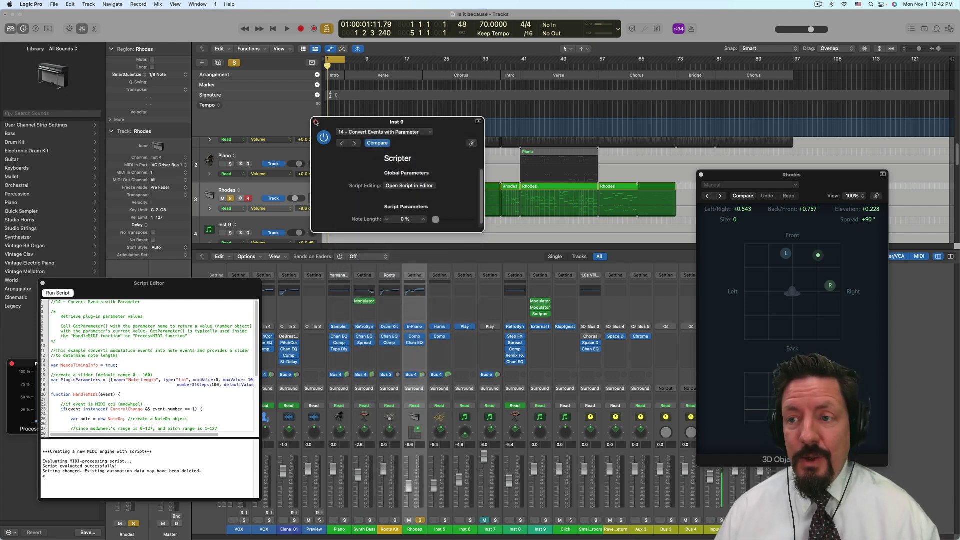
pyautogui.click(316, 122)
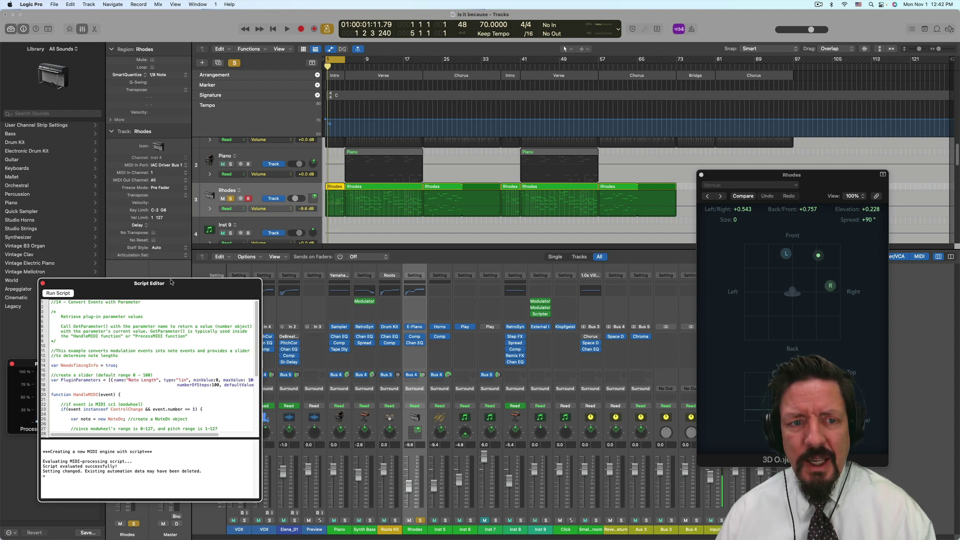
# Set Inst 9's Scripter slot to No Plug-in and slow the first Modulator's LFO rate to 4 bars.
pyautogui.click(43, 283)
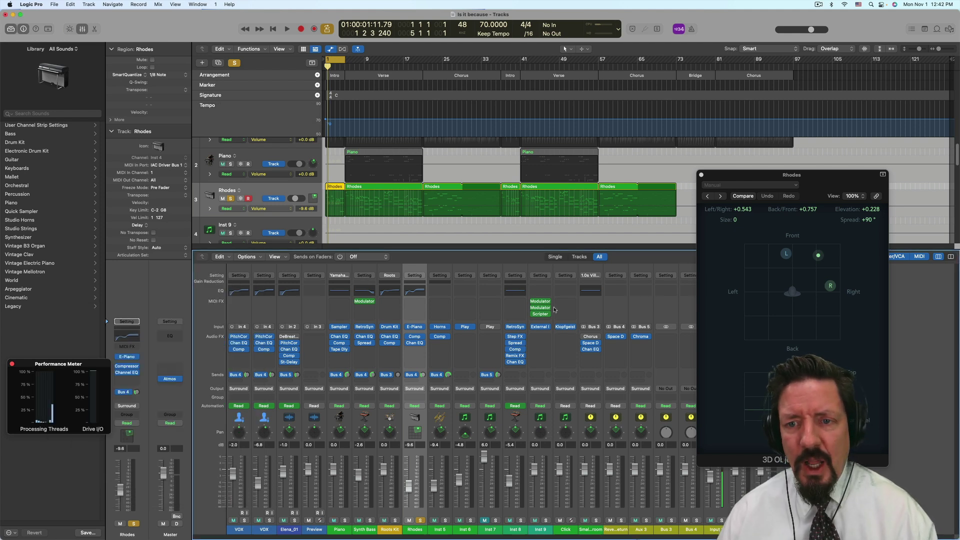
pyautogui.click(549, 315)
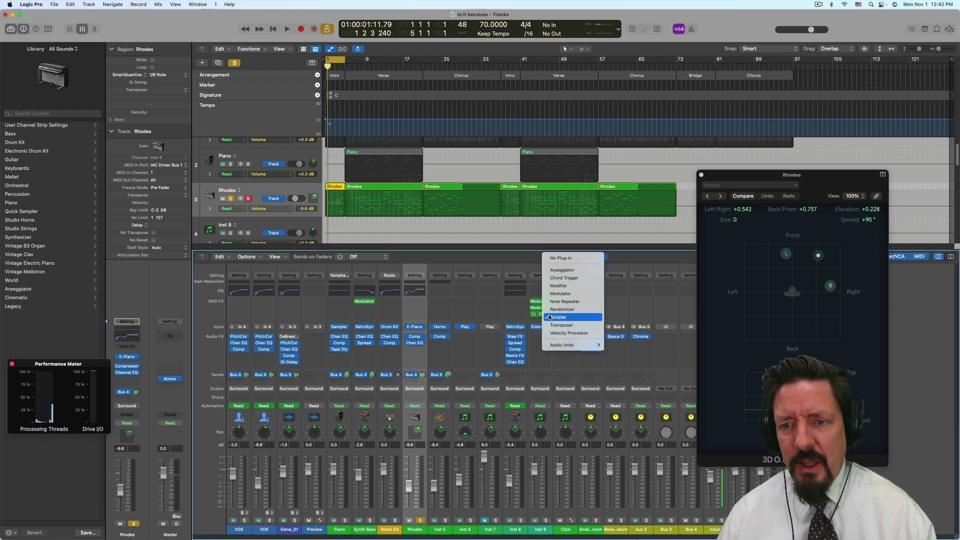
pyautogui.click(559, 258)
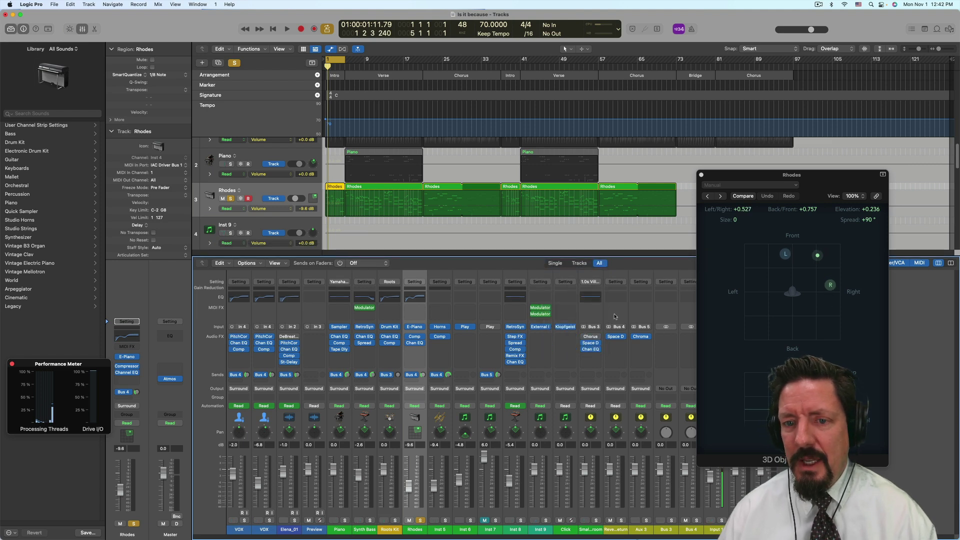
pyautogui.click(543, 307)
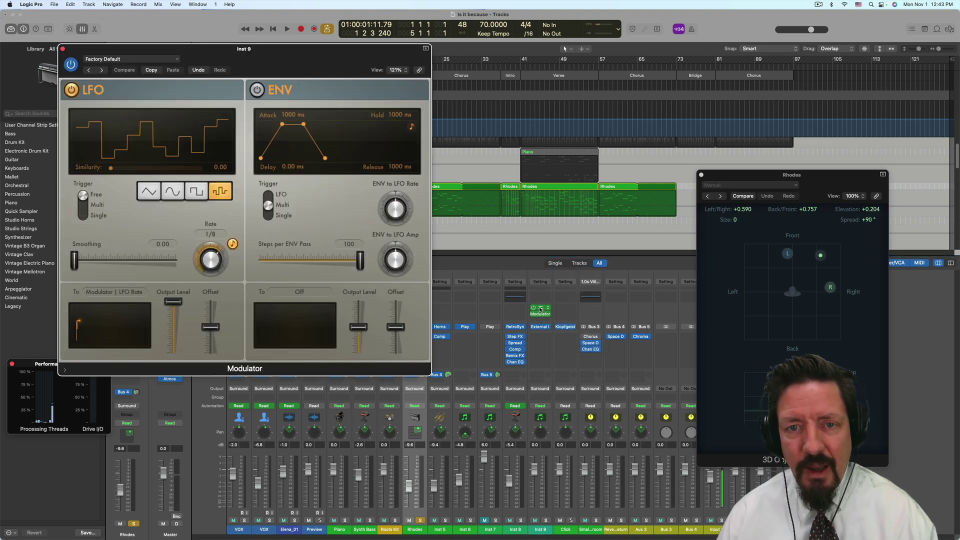
pyautogui.moveTo(210, 257); pyautogui.dragTo(178, 298)
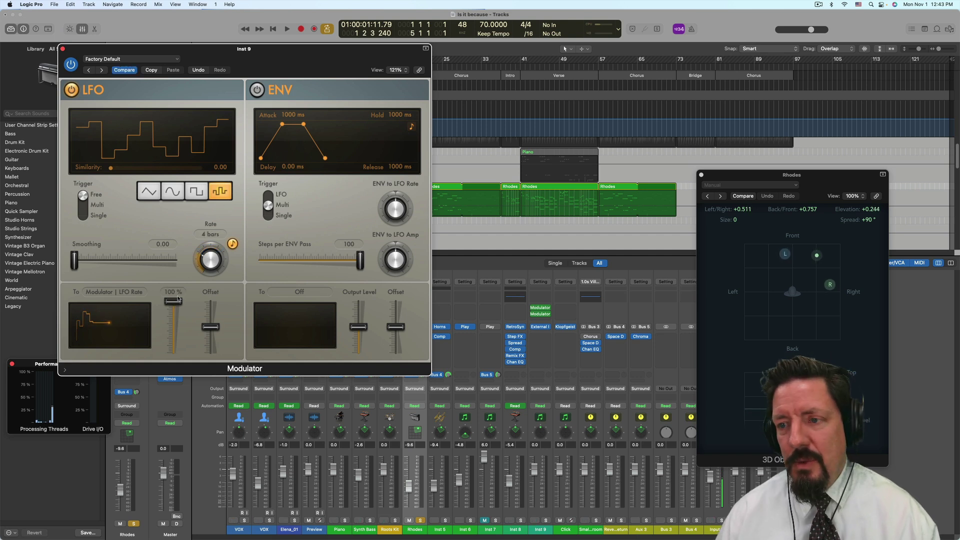